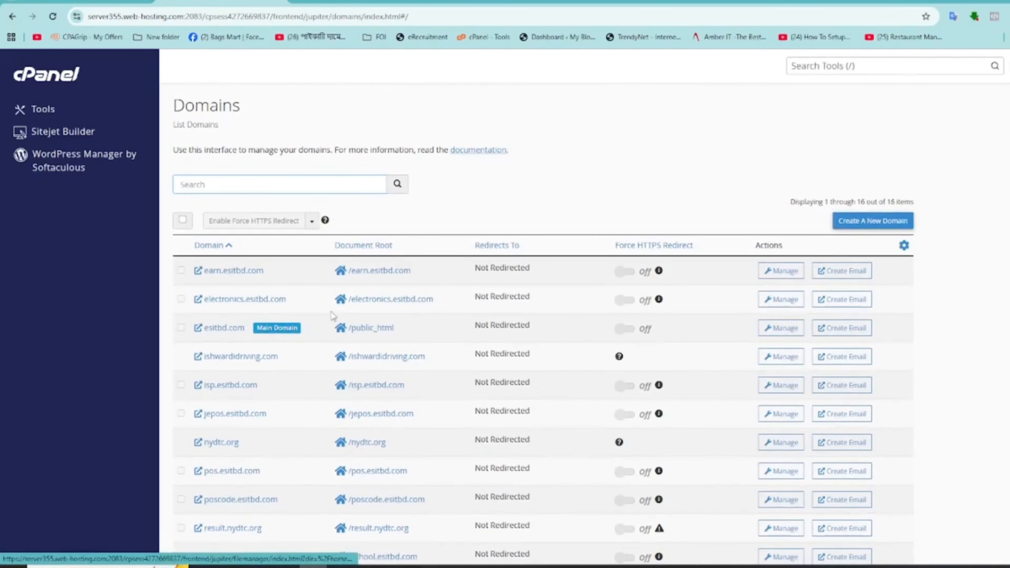
Add the domain testpos.esitbd.com with its document root left as testpos.esitbd.com
left_click(873, 221)
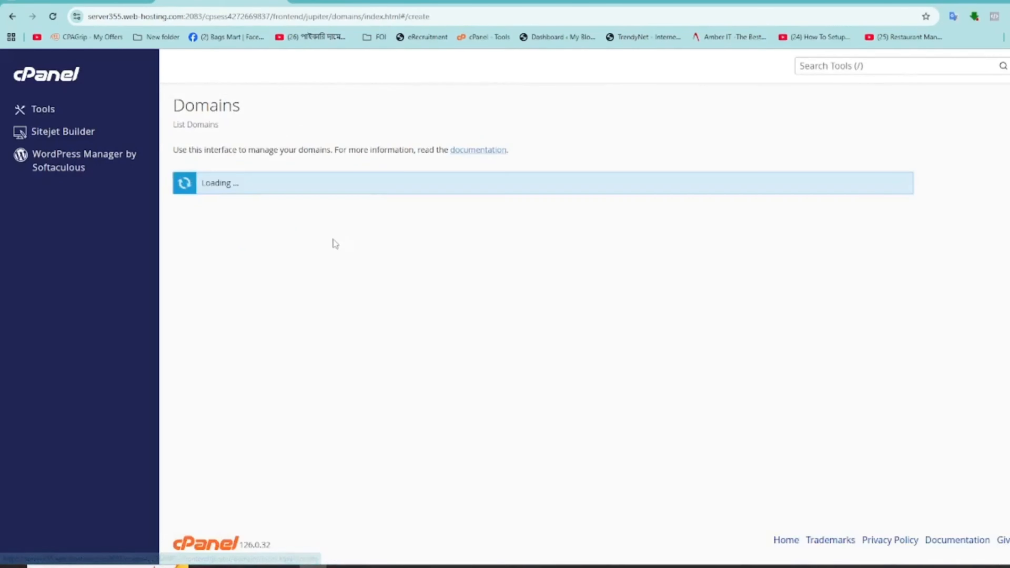
left_click(210, 252)
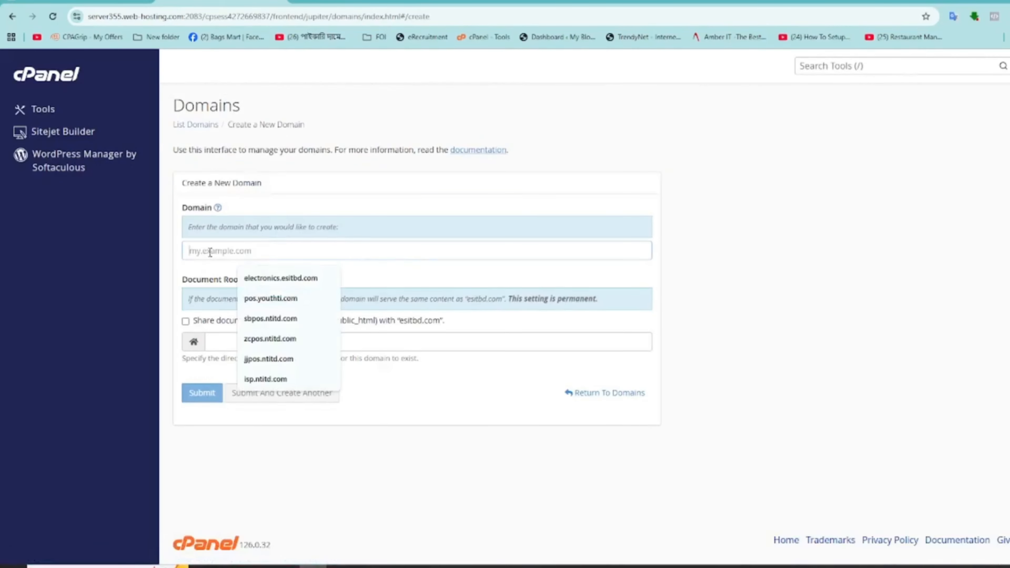
type("testp")
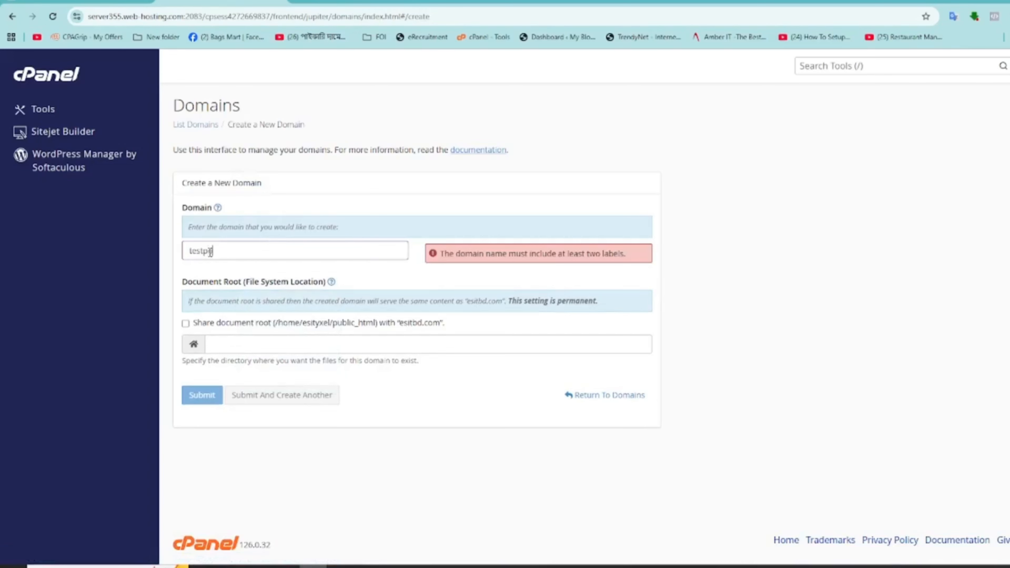
type("os.esitbd")
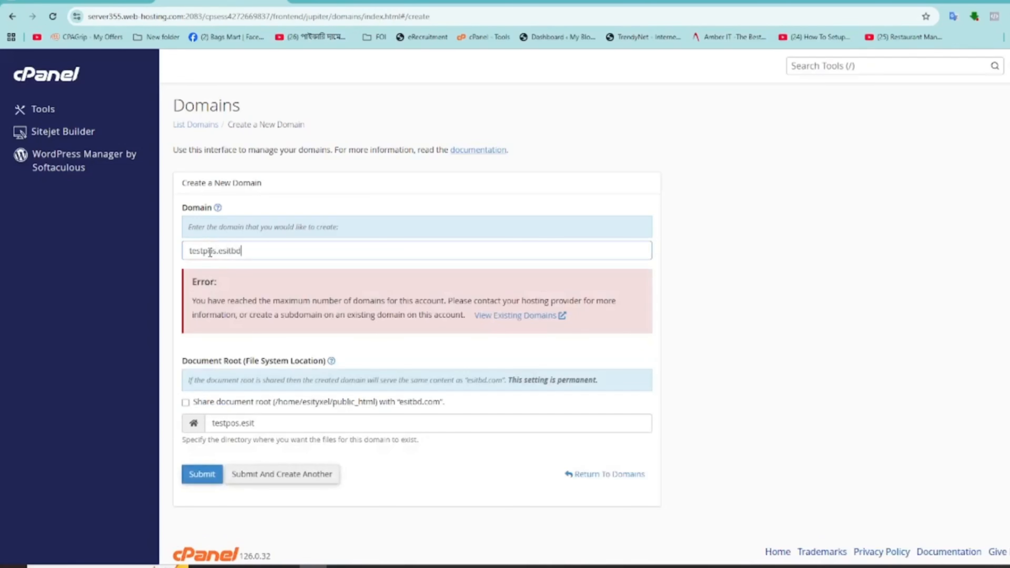
type(".com")
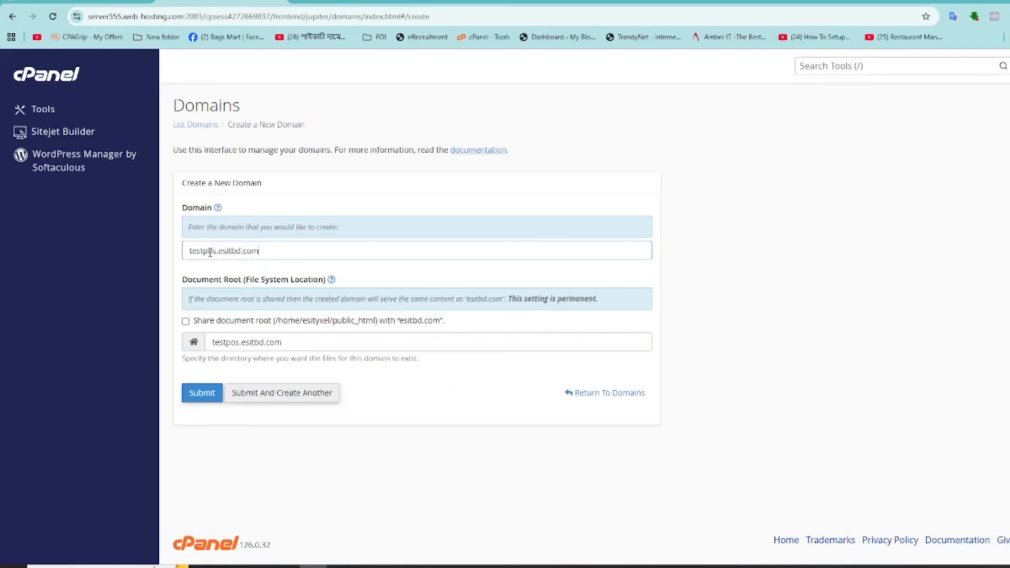
left_click(206, 400)
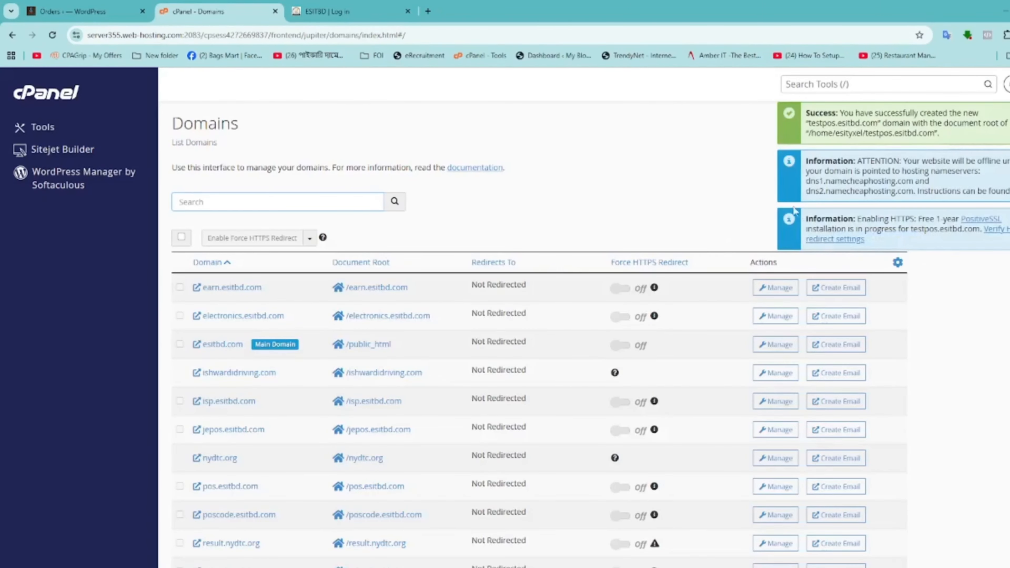
Find testpos.esitbd.com in the domain list and open its /testpos.esitbd.com document root in File Manager
left_click(551, 206)
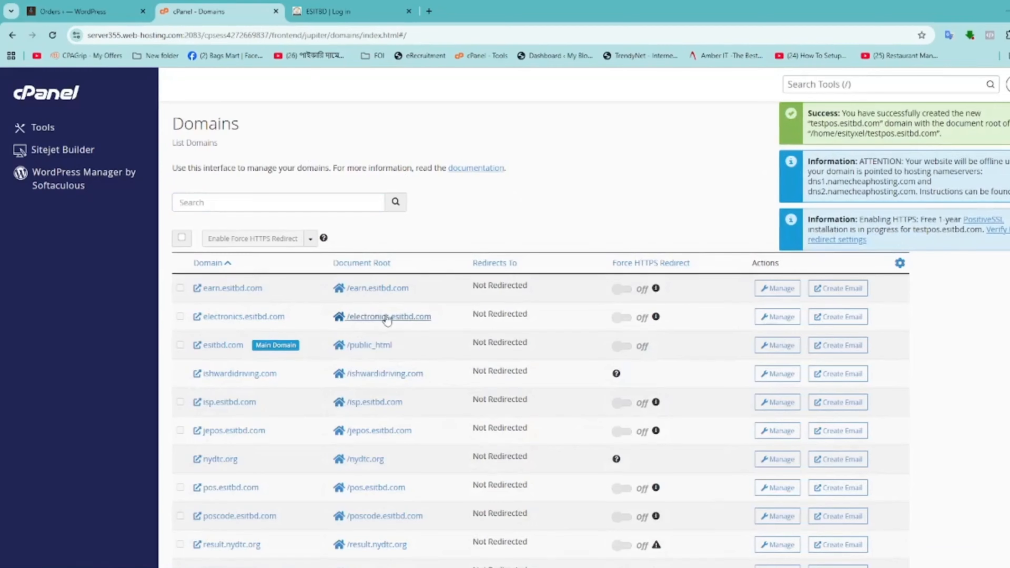
scroll(390, 326, "down", 2)
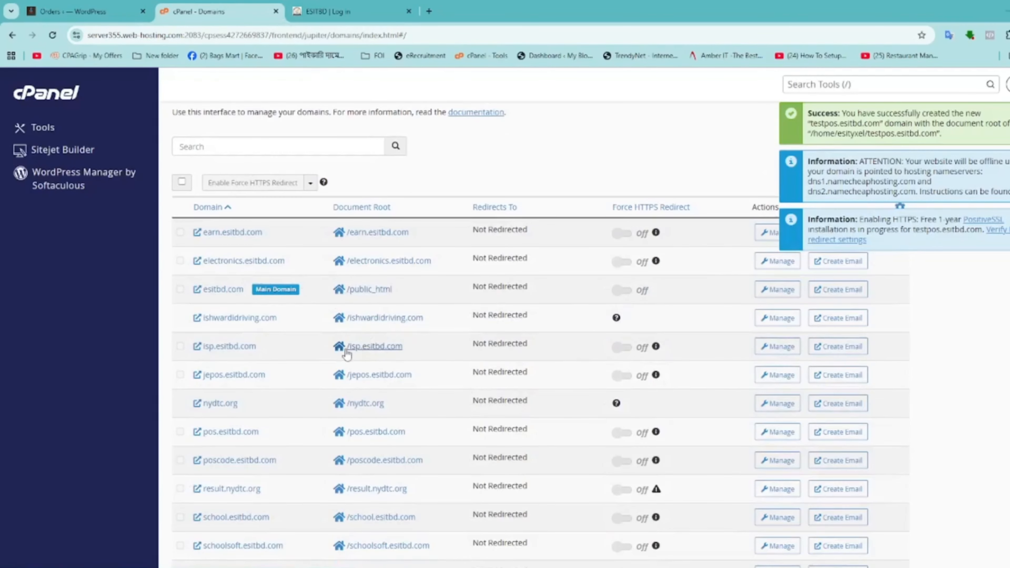
scroll(260, 396, "down", 2)
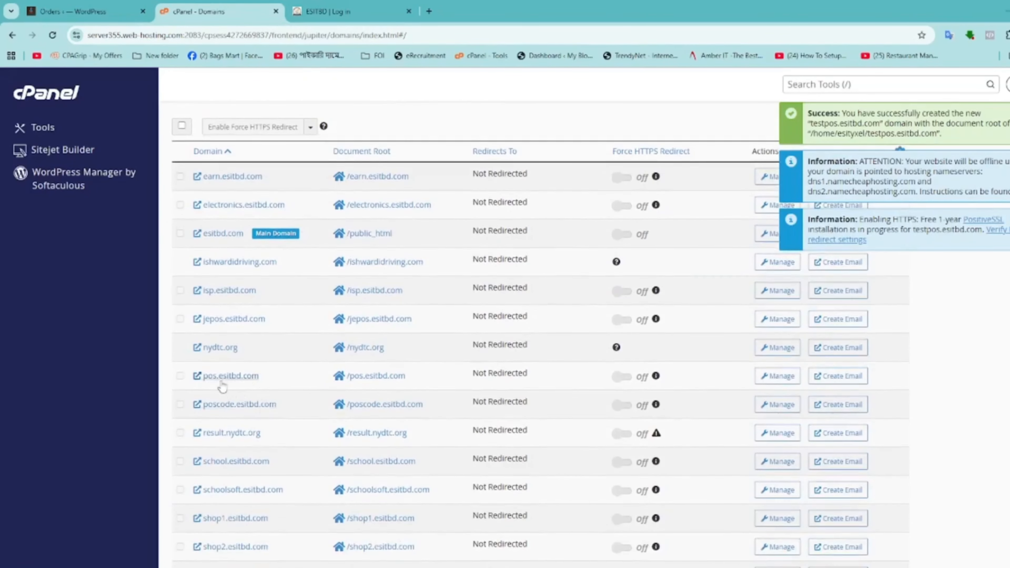
scroll(258, 440, "down", 2)
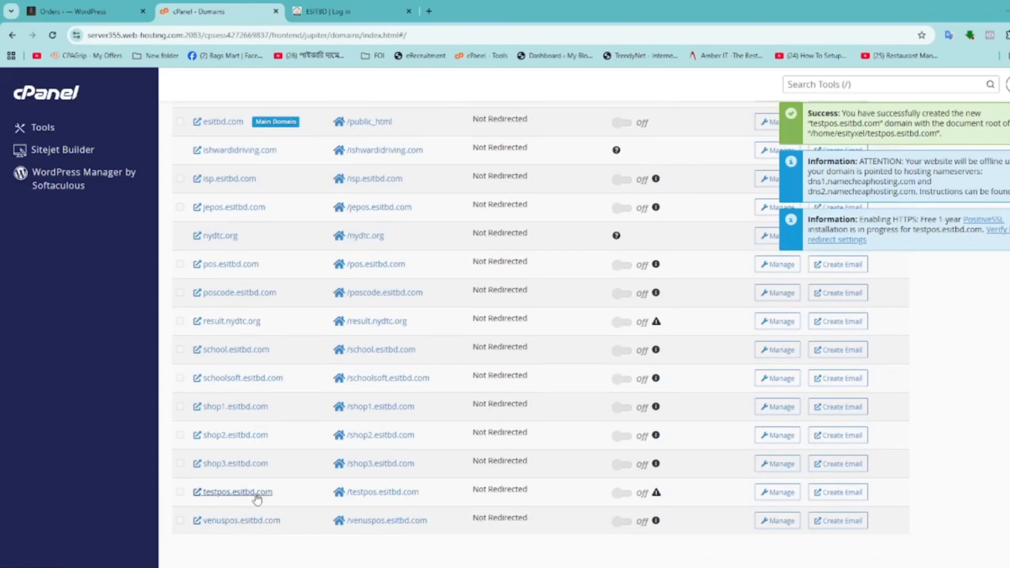
left_click(360, 497)
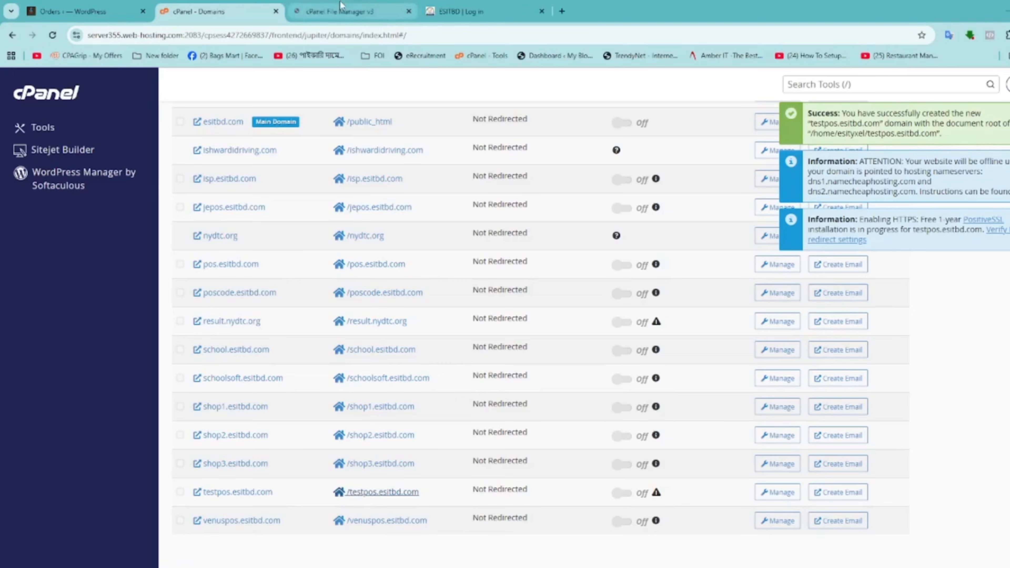
Open File Manager from the cPanel tools home and go into the testpos.esitbd.com folder
left_click(346, 12)
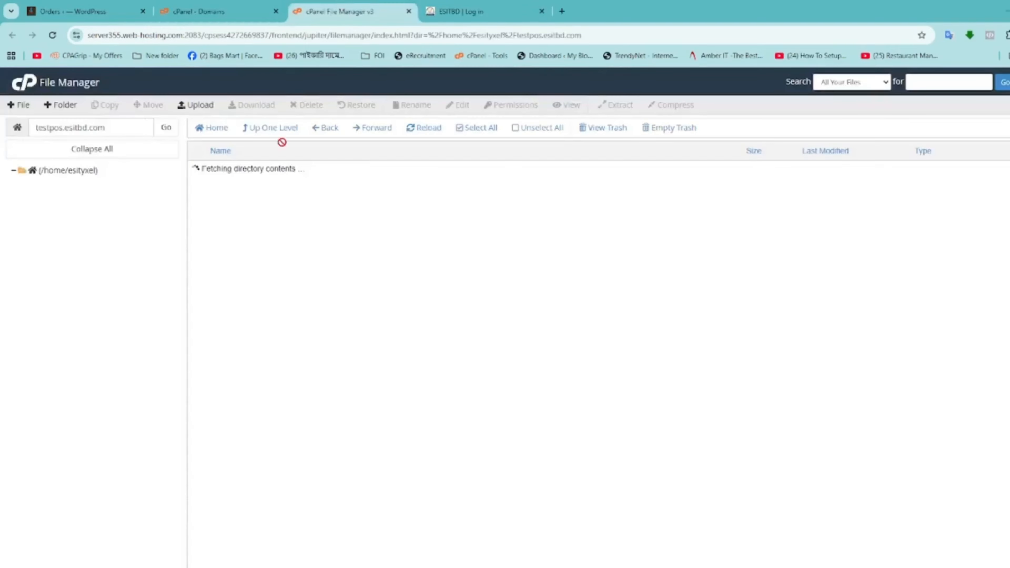
left_click(234, 5)
scroll(175, 187, "up", 5)
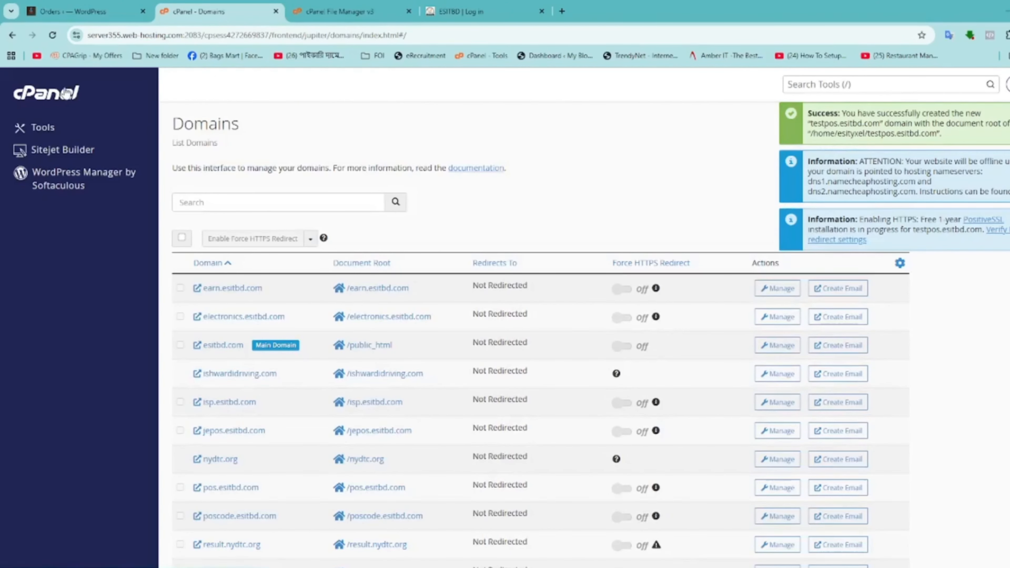
left_click(68, 93)
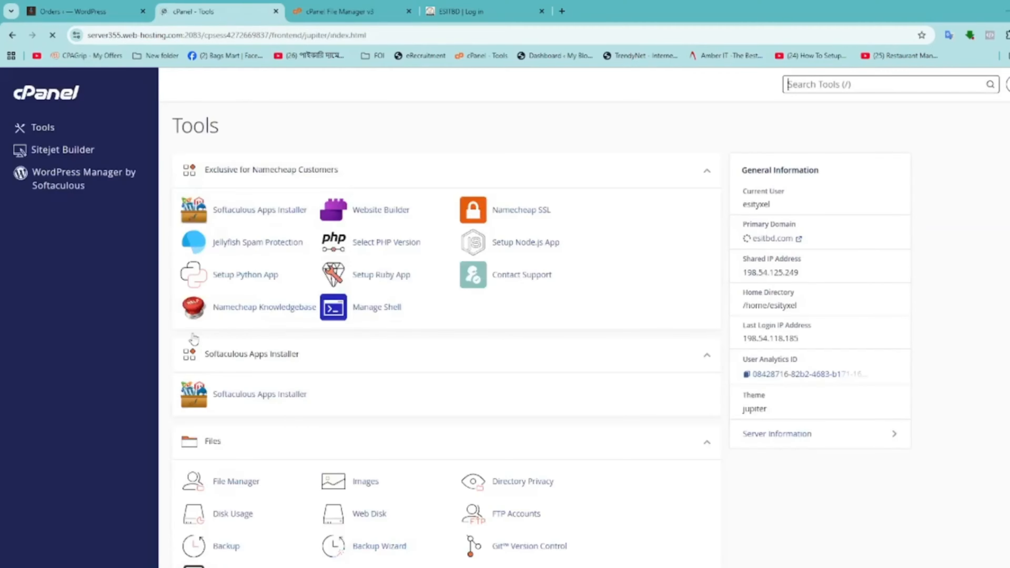
scroll(236, 351, "down", 6)
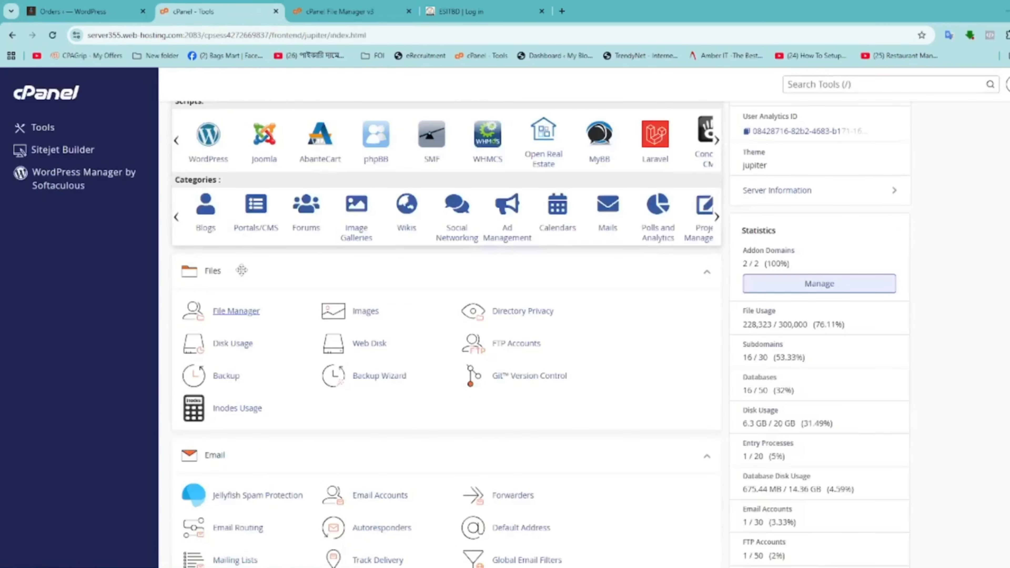
left_click(238, 313)
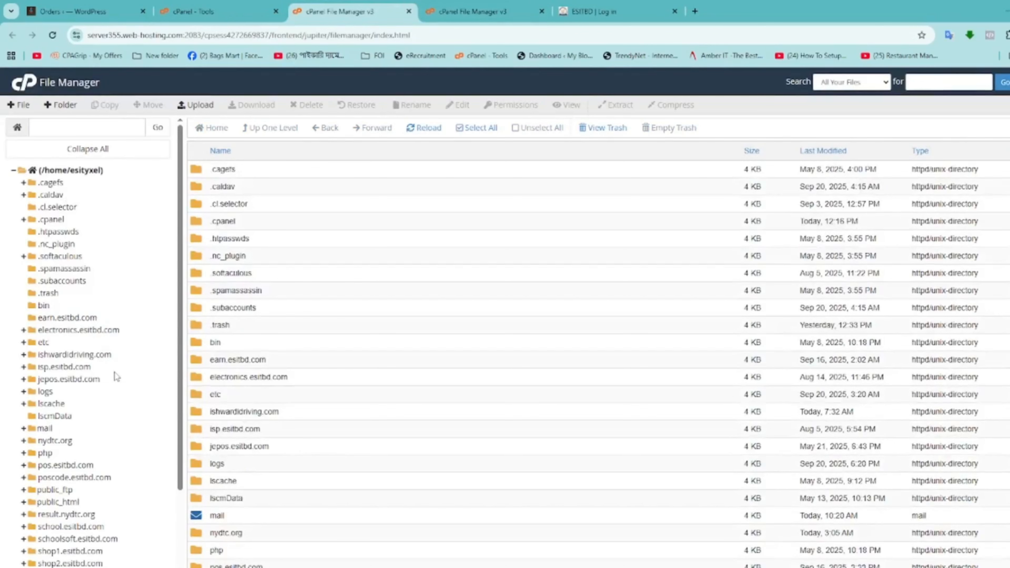
scroll(215, 458, "down", 3)
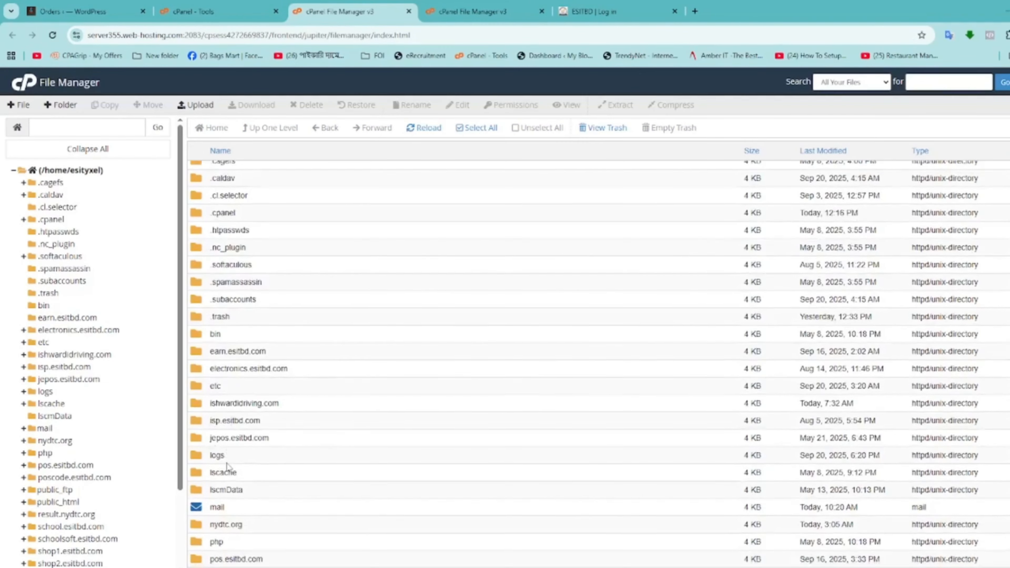
scroll(243, 477, "down", 5)
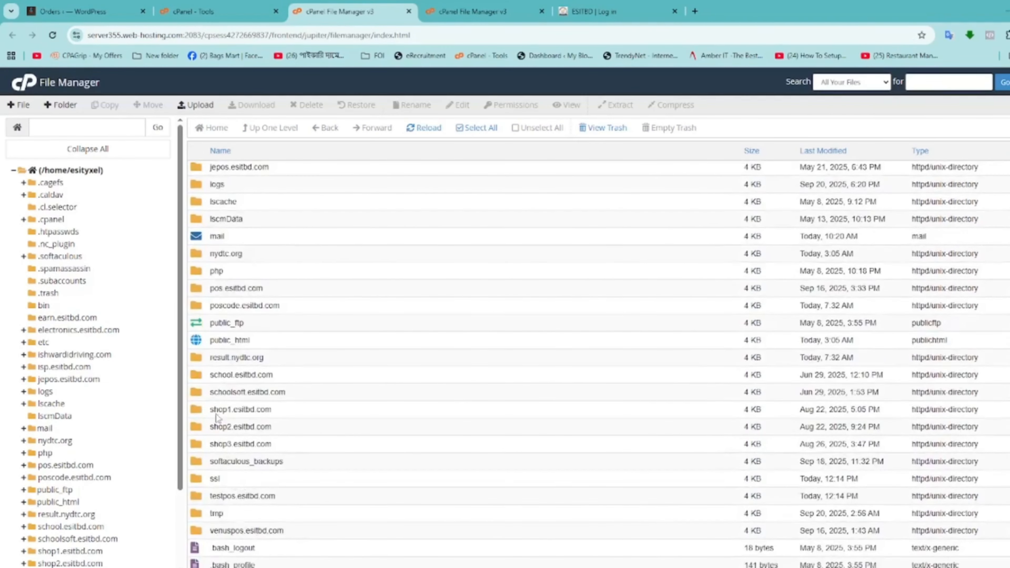
scroll(42, 425, "down", 3)
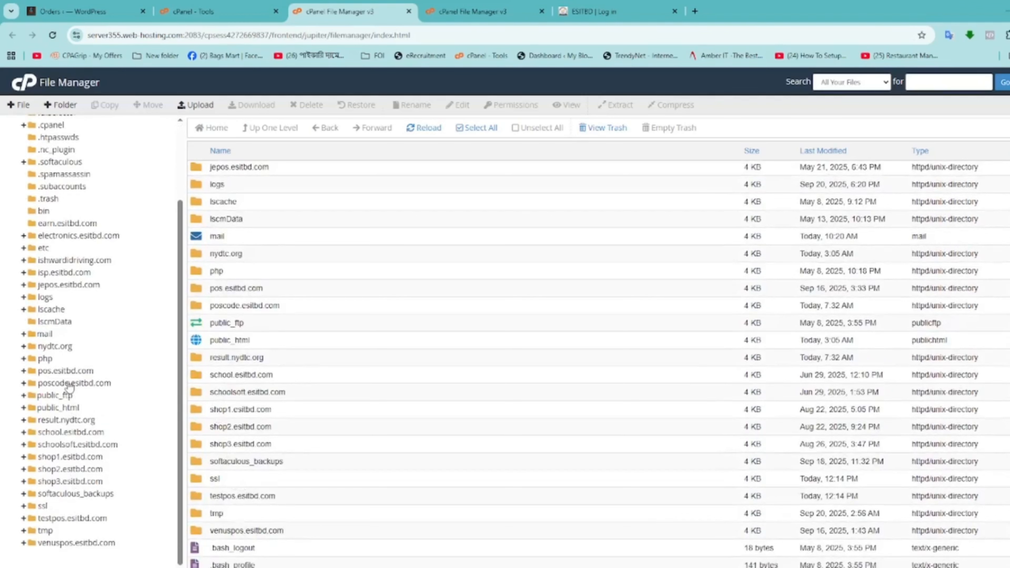
left_click(72, 518)
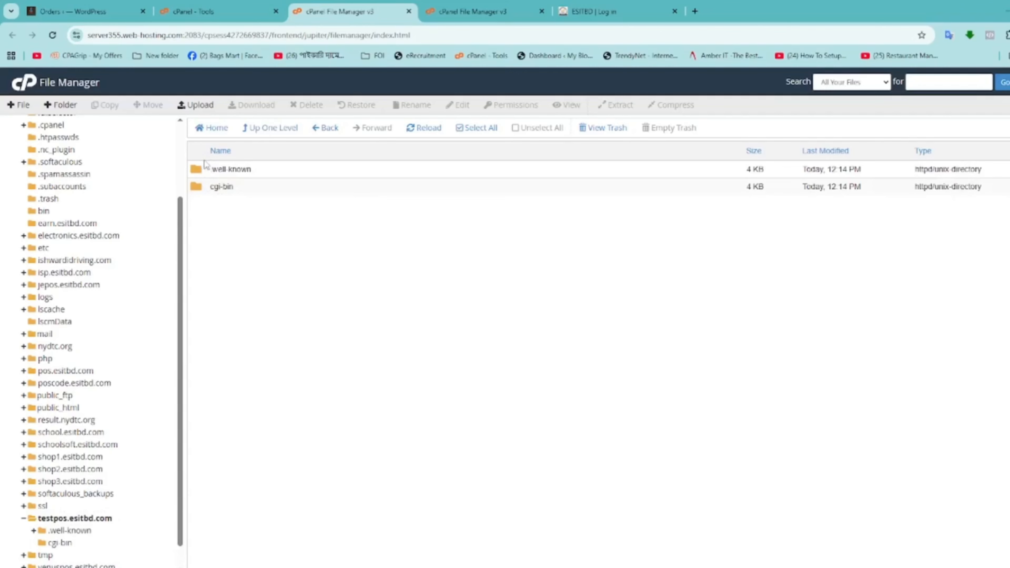
Permanently delete .well-known and cgi-bin, skipping the trash, then minimise Chrome
left_click(205, 167)
left_click(205, 192, "ctrl")
left_click(298, 104)
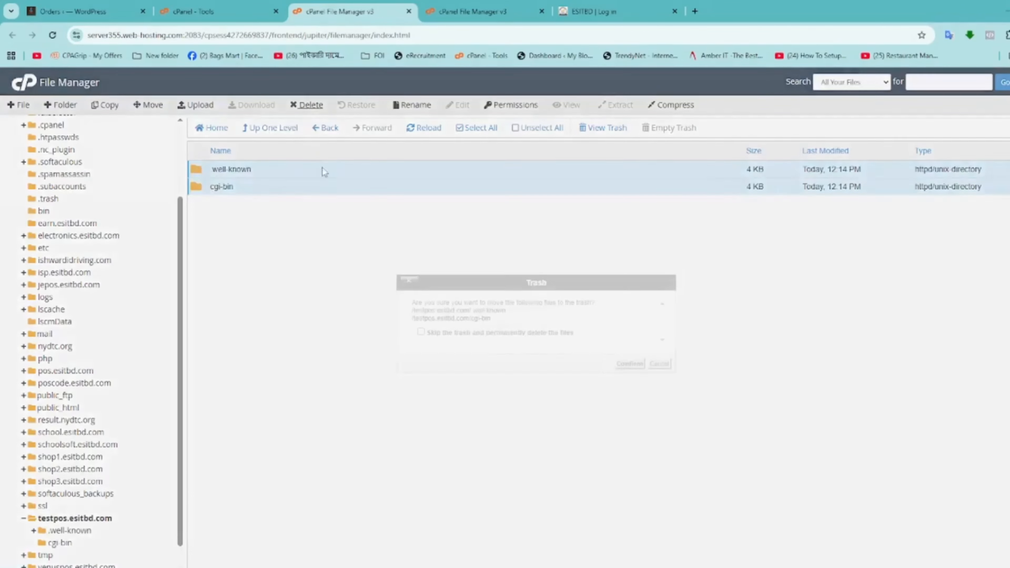
left_click(448, 334)
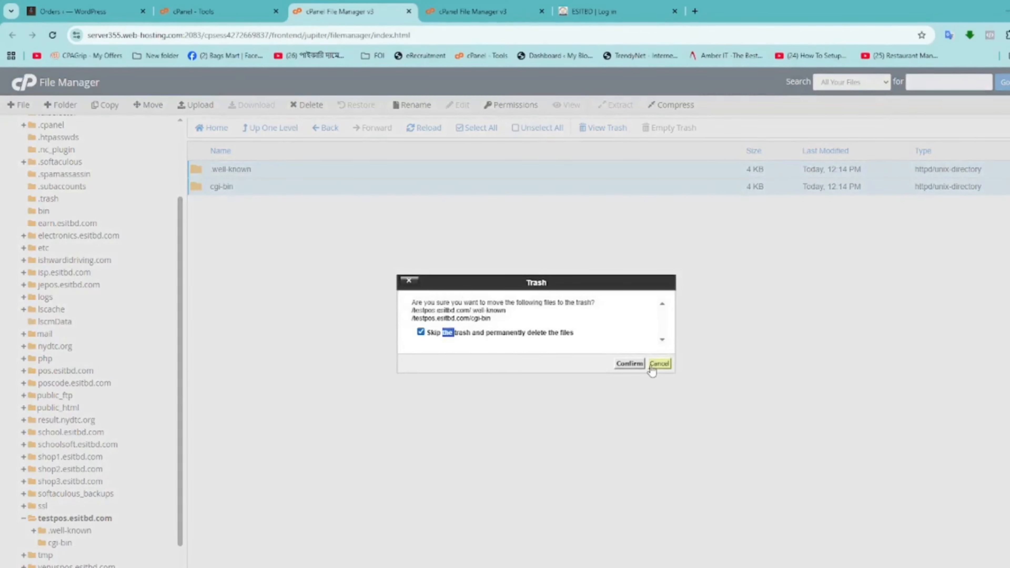
left_click(630, 363)
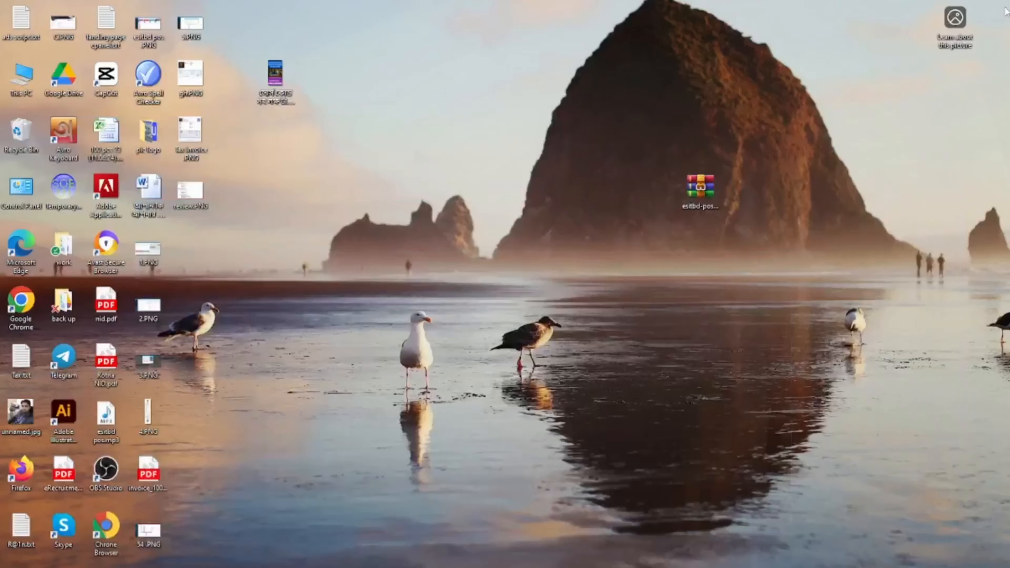
left_click(1003, 10)
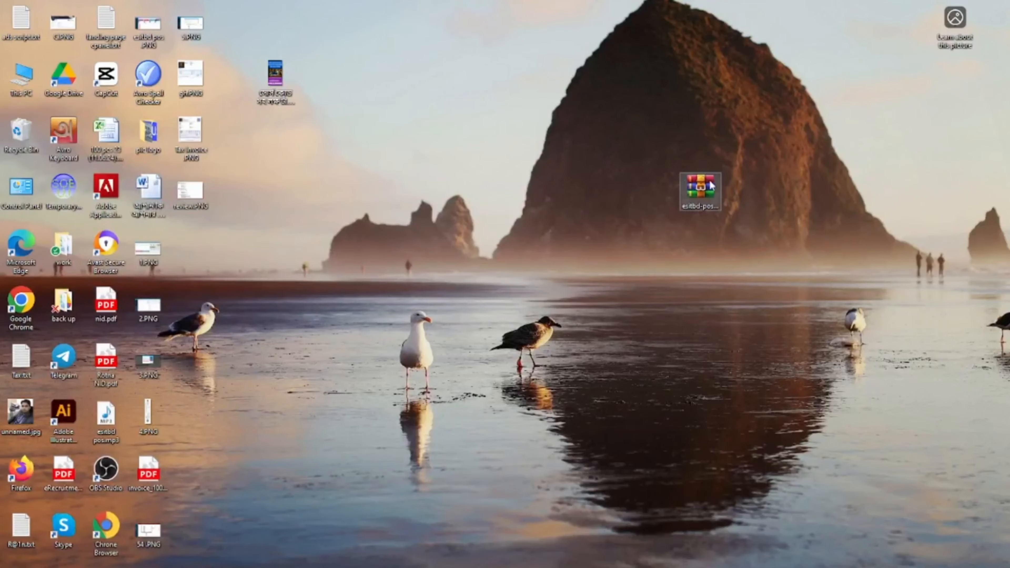
Extract esitbd-pos-software.zip into an esitbd-pos-software folder on the desktop and return to Chrome
left_click_drag(711, 187, 452, 195)
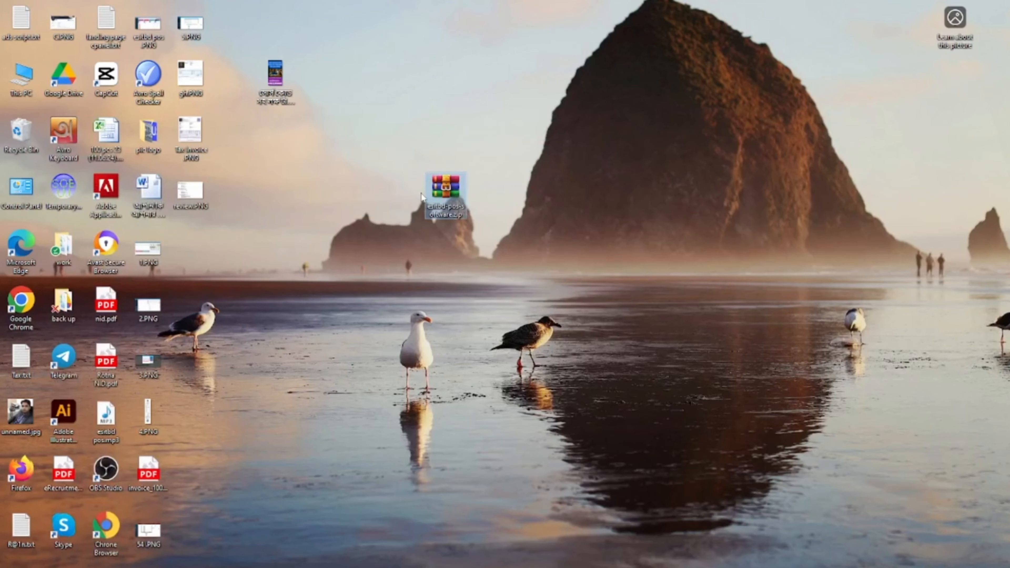
right_click(452, 195)
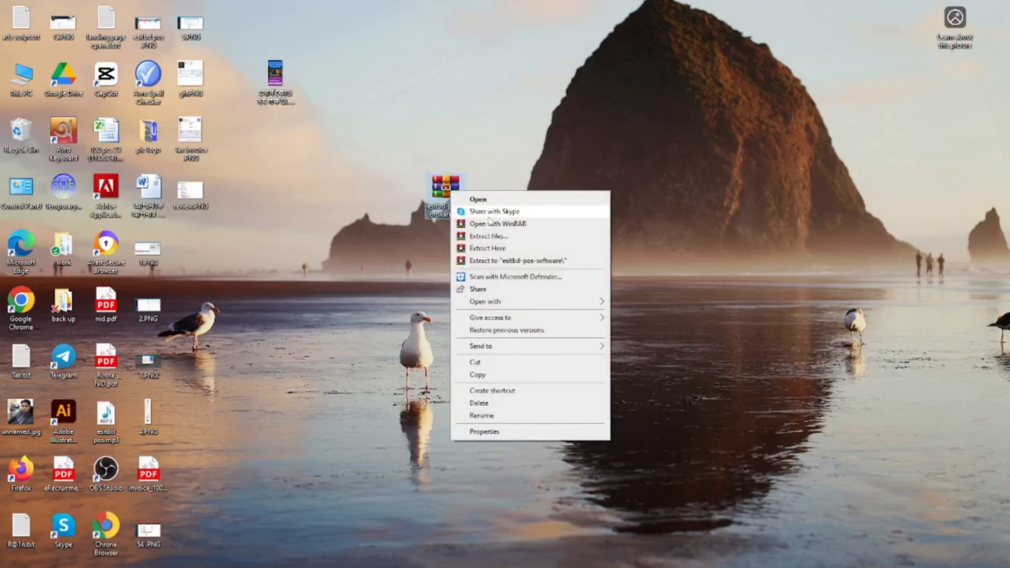
left_click(495, 237)
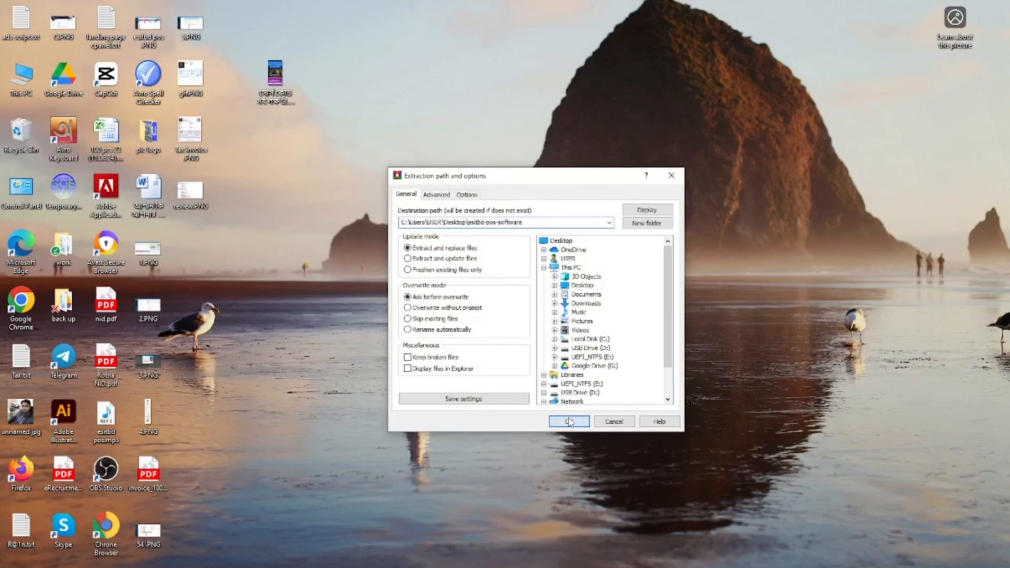
left_click(569, 422)
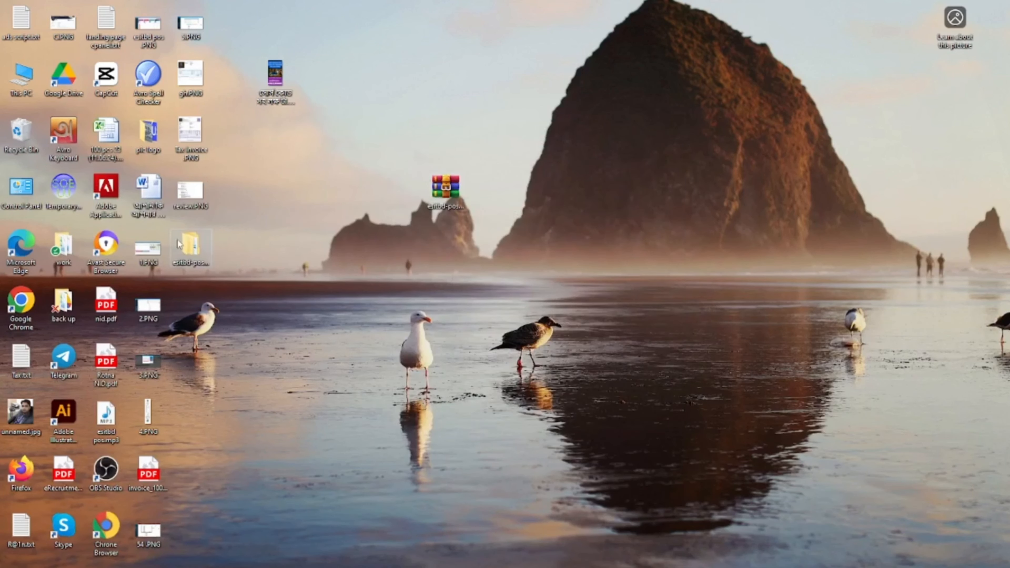
left_click_drag(322, 182, 320, 189)
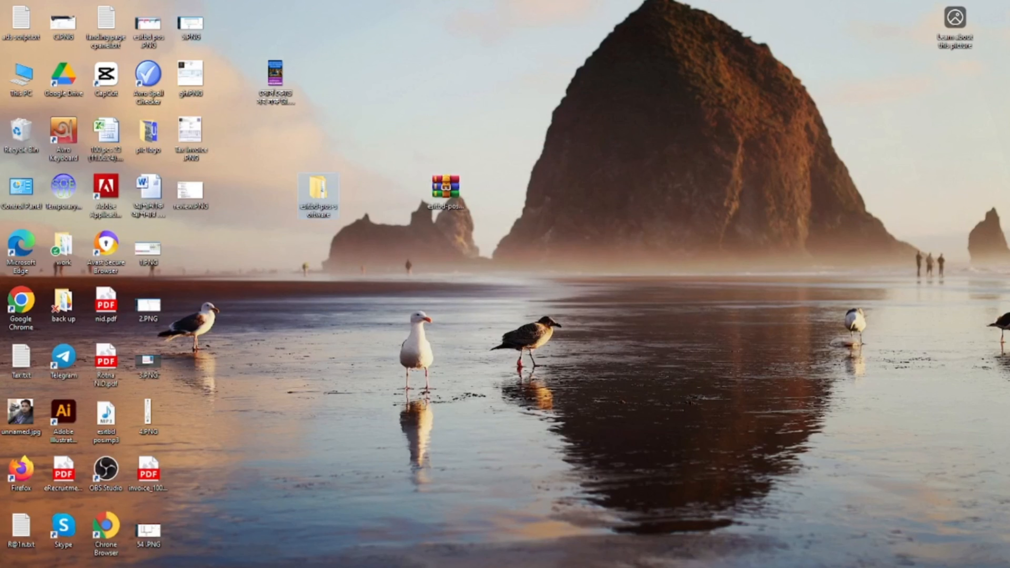
key("alt+Tab")
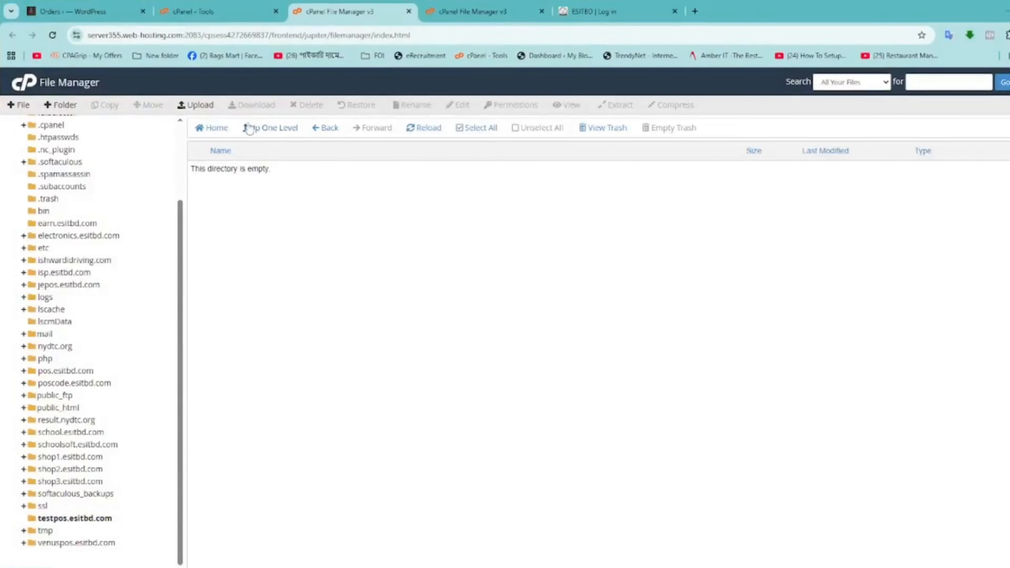
Upload Desktop > esitbd-pos-software > Esitbd Pos software > Esitbd pos code.zip into testpos.esitbd.com
left_click(205, 105)
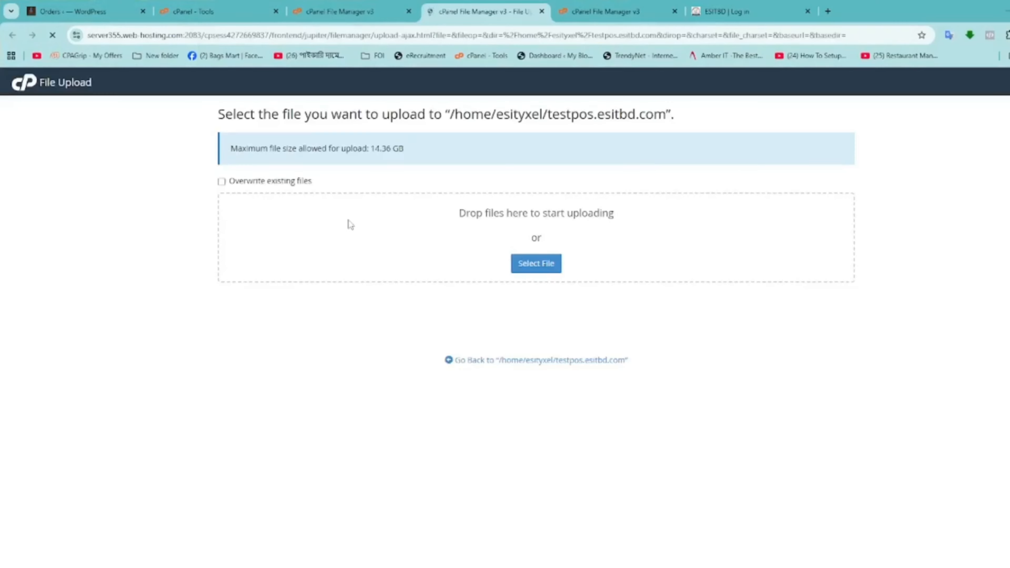
left_click(534, 264)
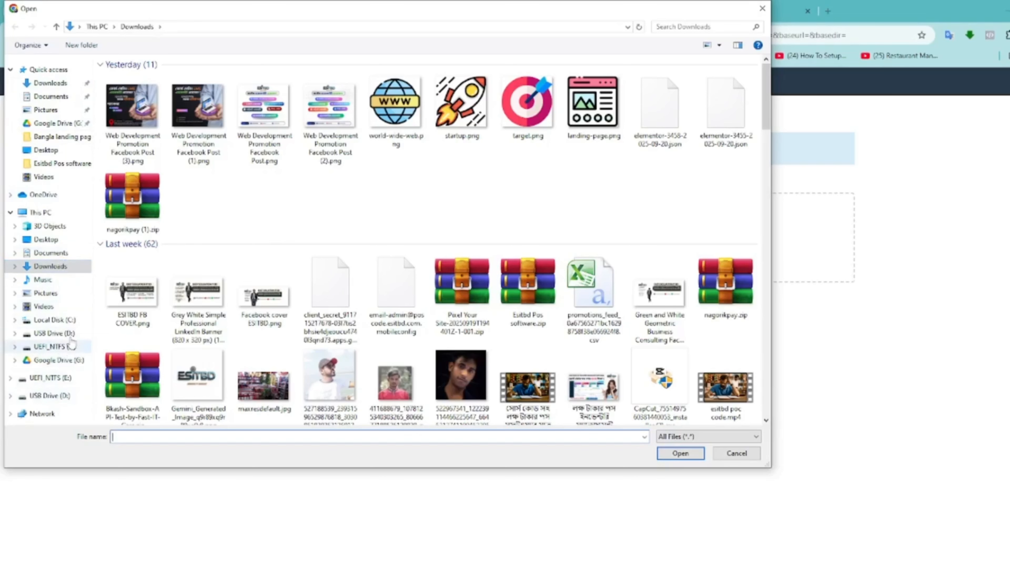
left_click(55, 239)
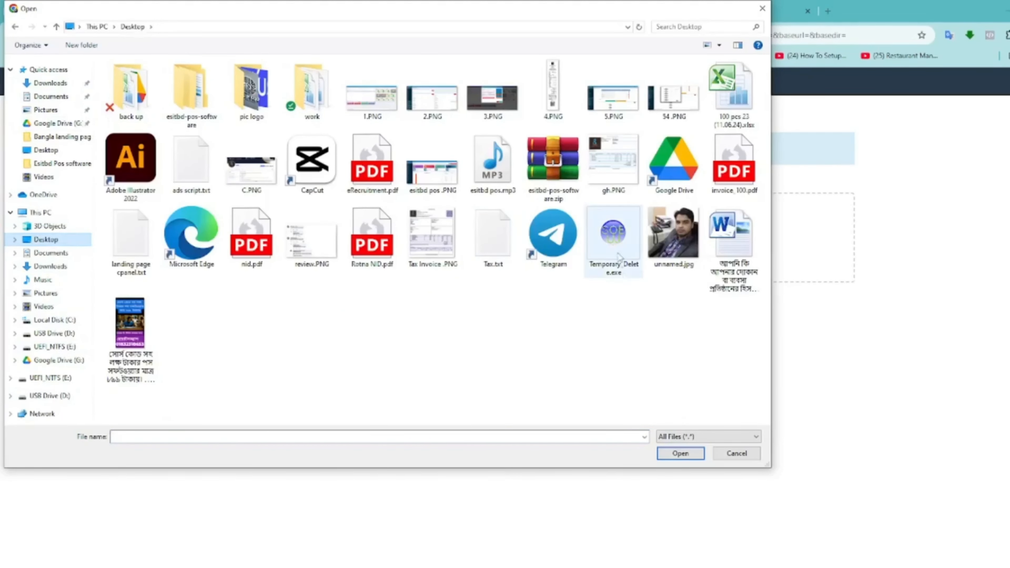
left_click(370, 352)
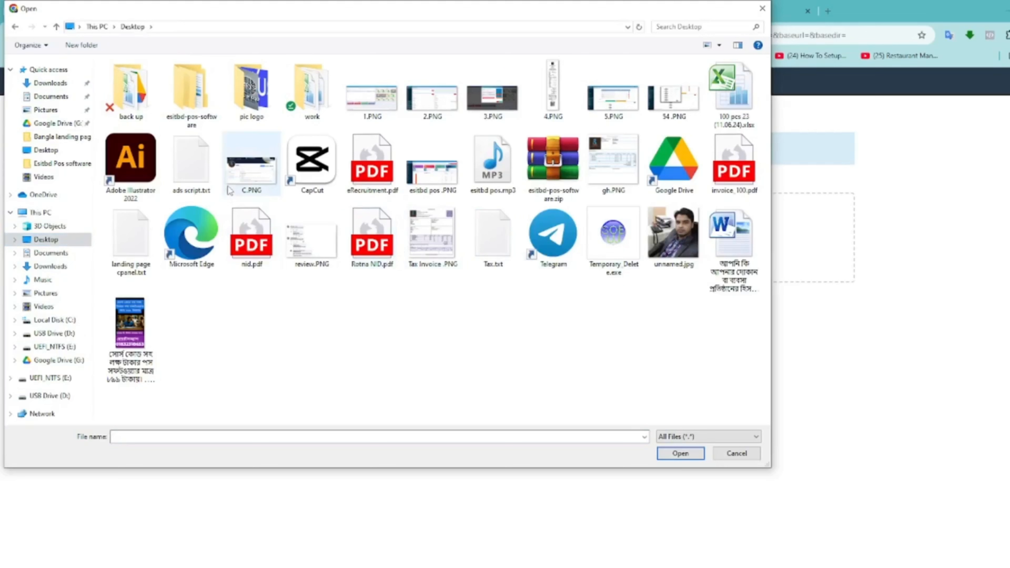
double_click(207, 111)
double_click(151, 79)
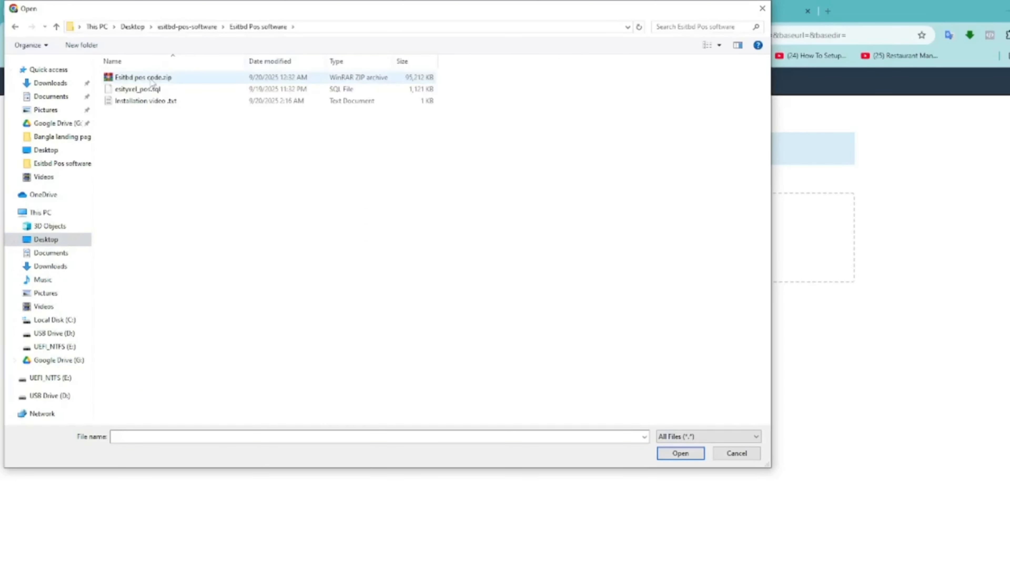
left_click(182, 83)
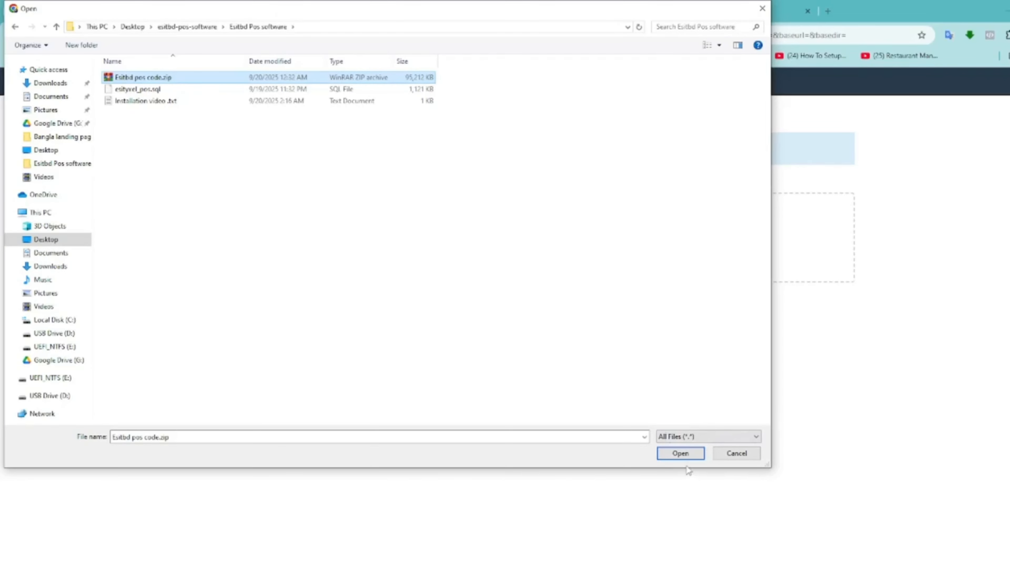
left_click(686, 455)
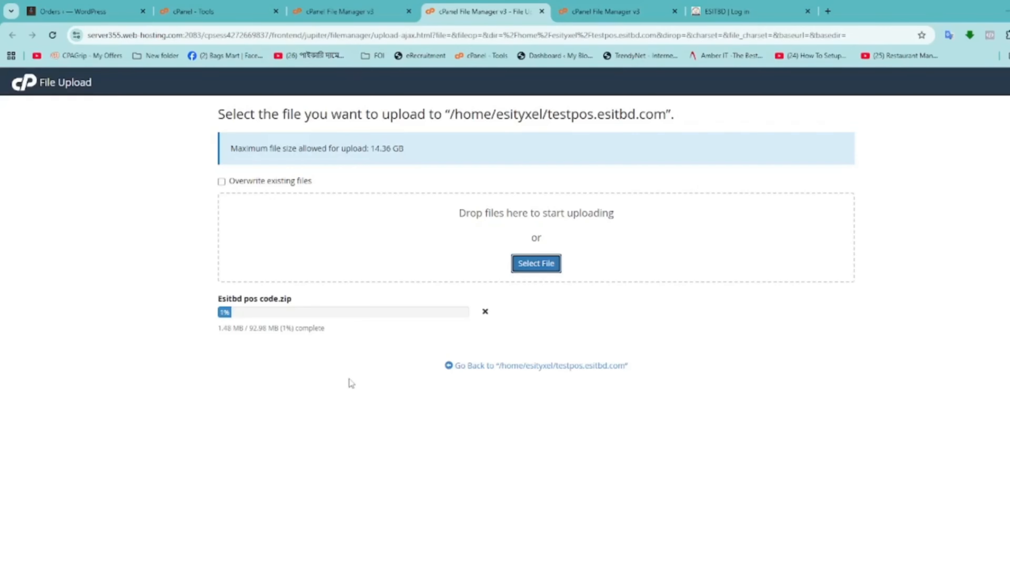
left_click(330, 13)
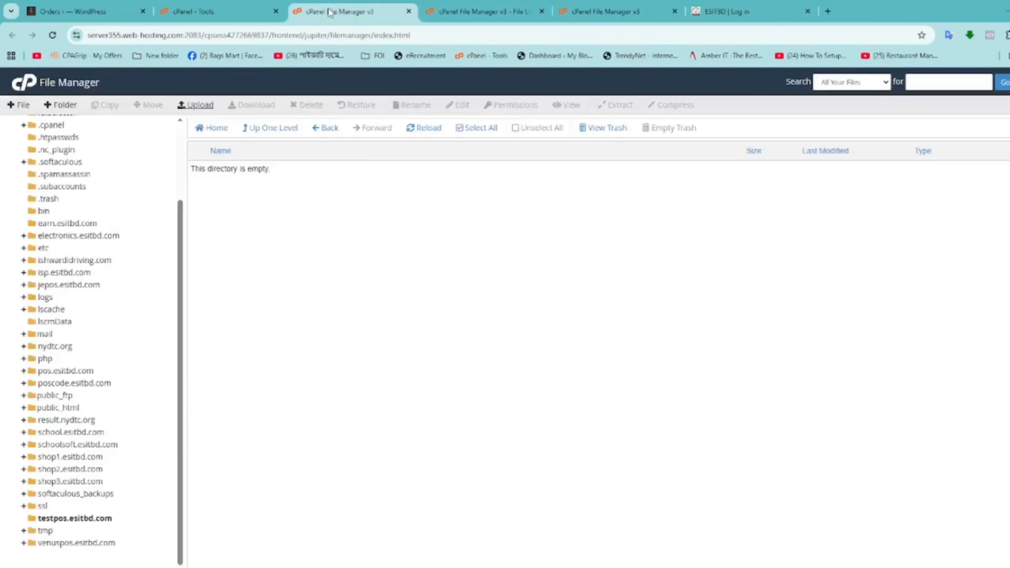
From the cPanel Tools home, open Manage My Databases in the Databases section
left_click(241, 11)
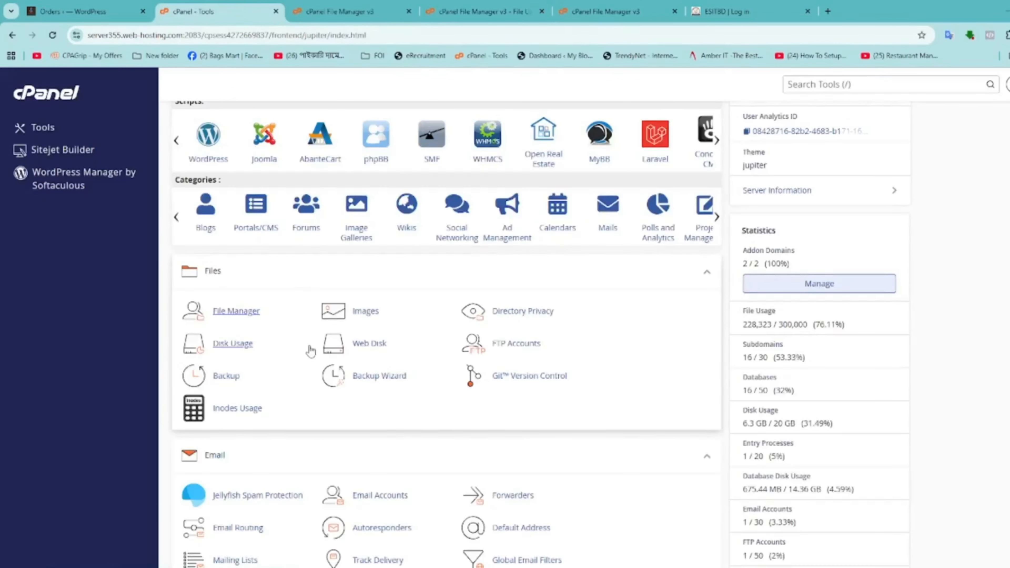
scroll(457, 380, "down", 3)
scroll(499, 369, "down", 2)
scroll(499, 368, "up", 7)
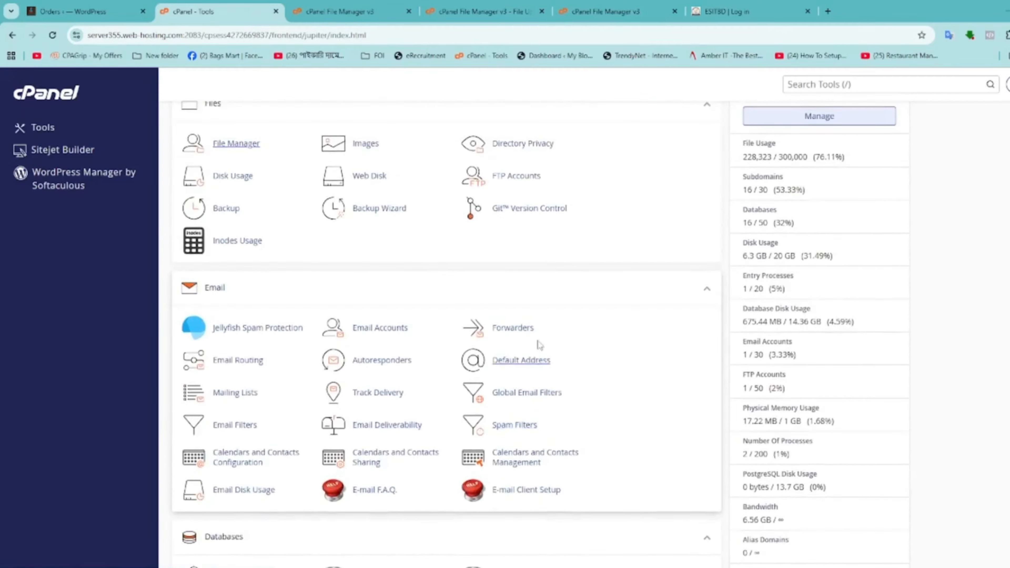
left_click(858, 86)
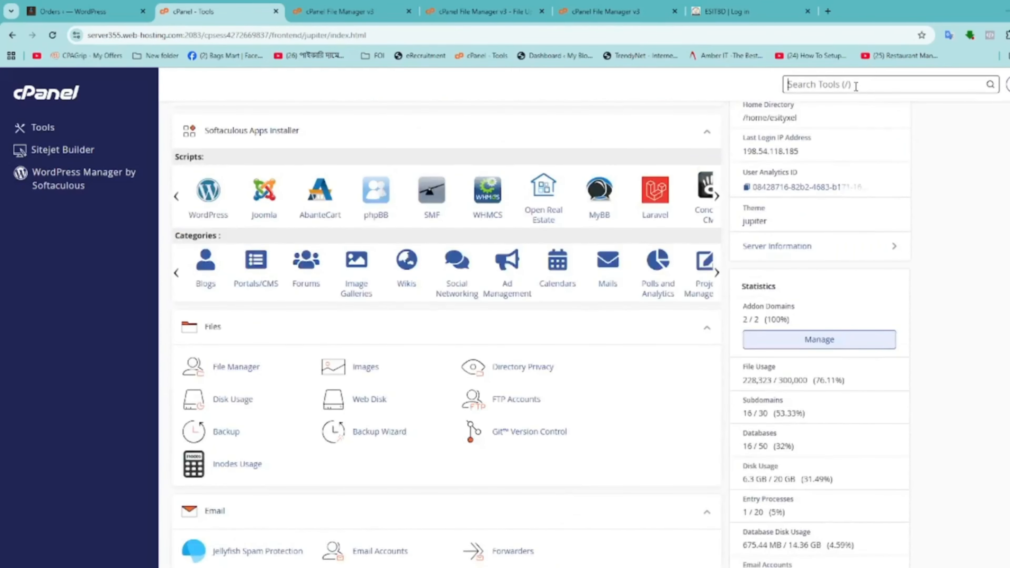
type("s")
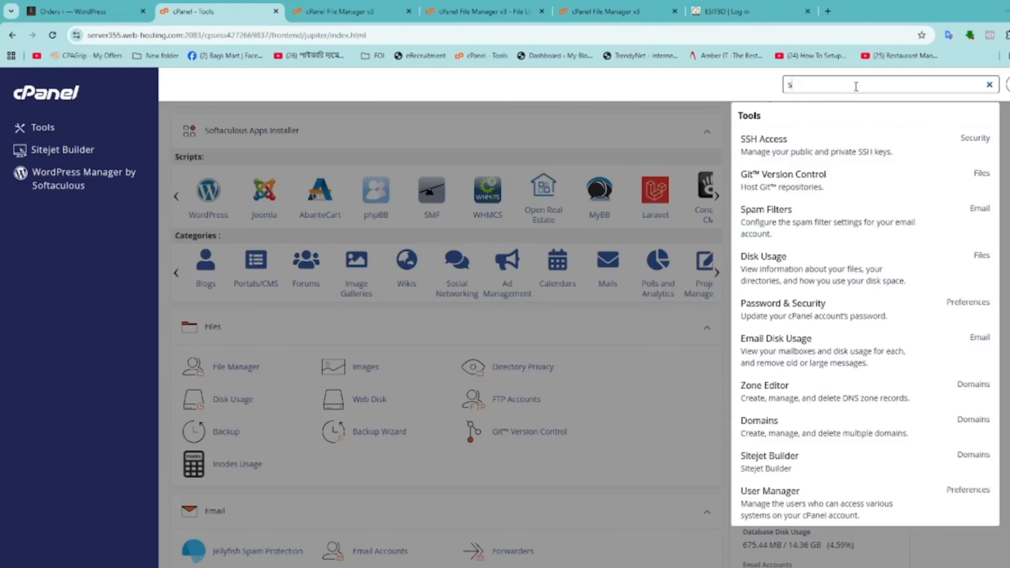
key("BackSpace")
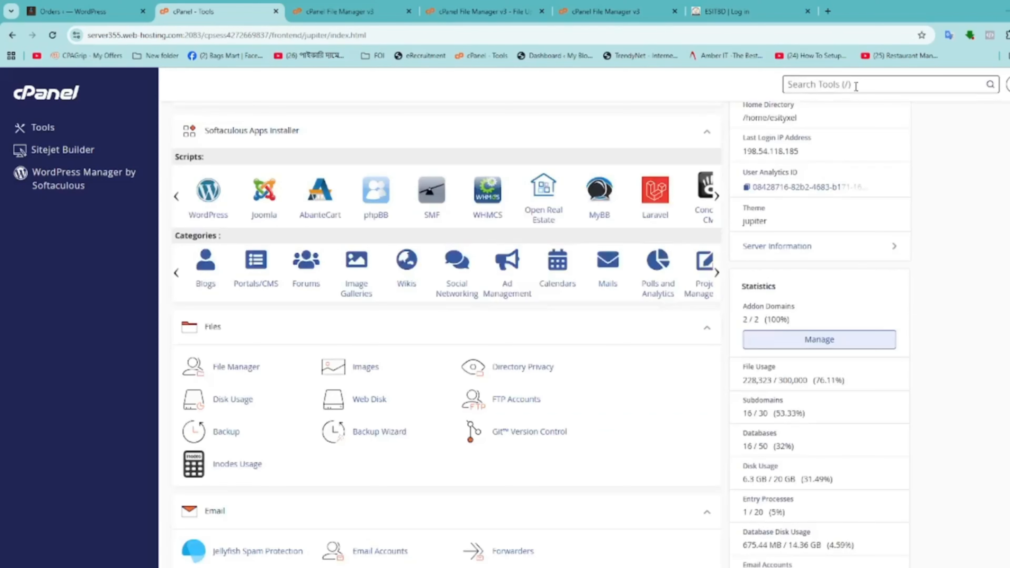
scroll(484, 483, "down", 7)
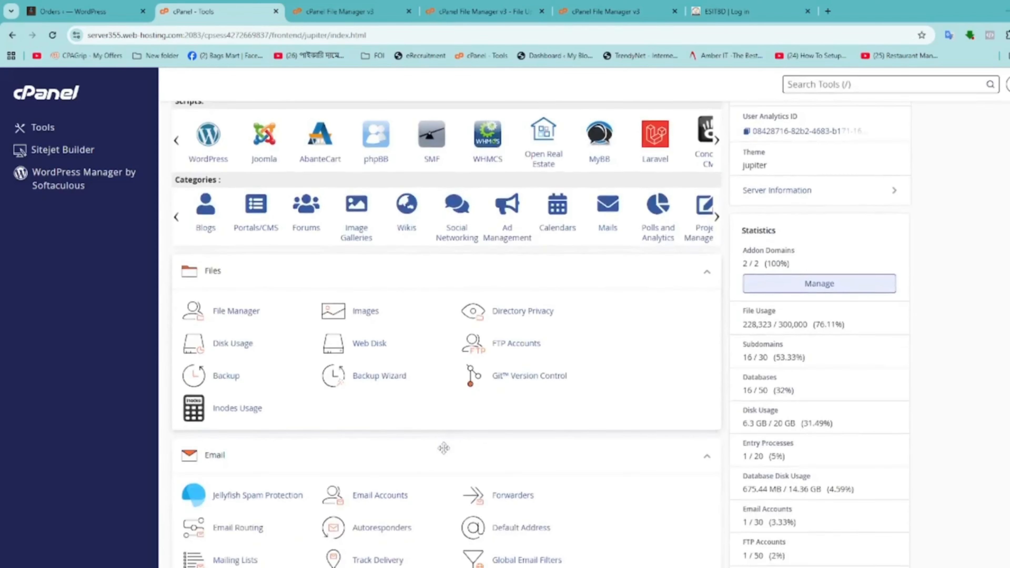
scroll(365, 474, "down", 1)
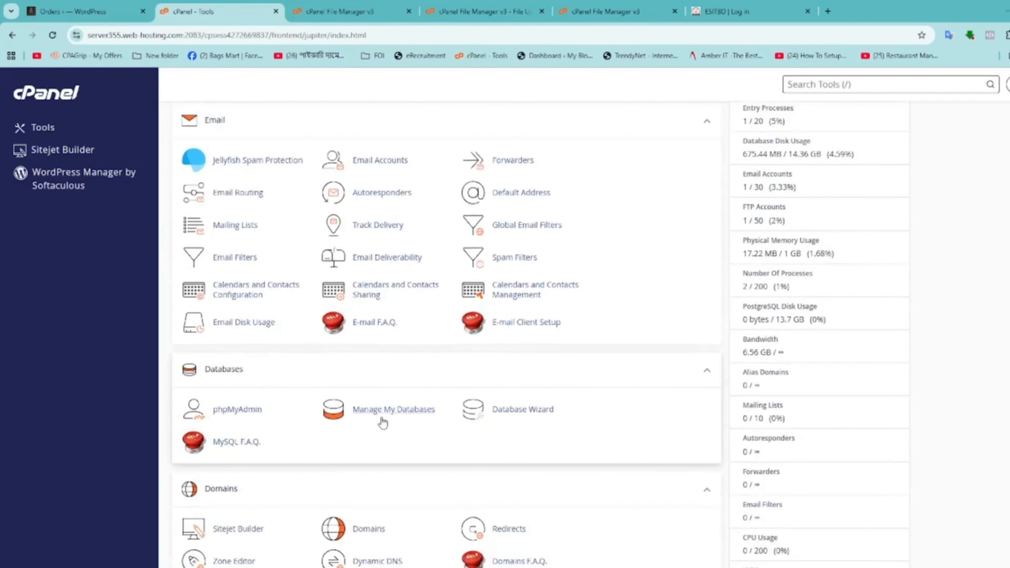
left_click(395, 414)
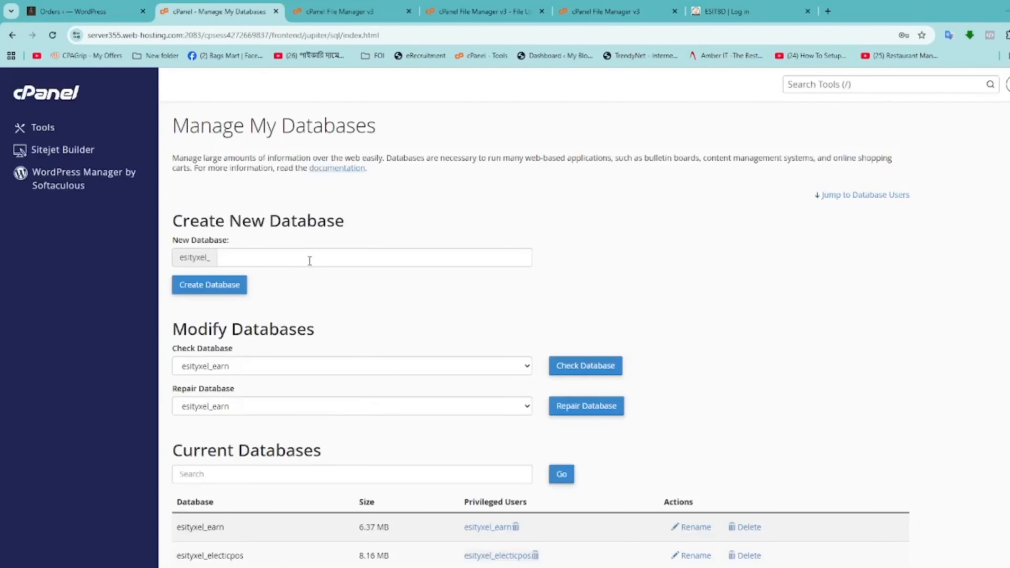
Create a new database named testpos (esityxel_testpos)
left_click(306, 256)
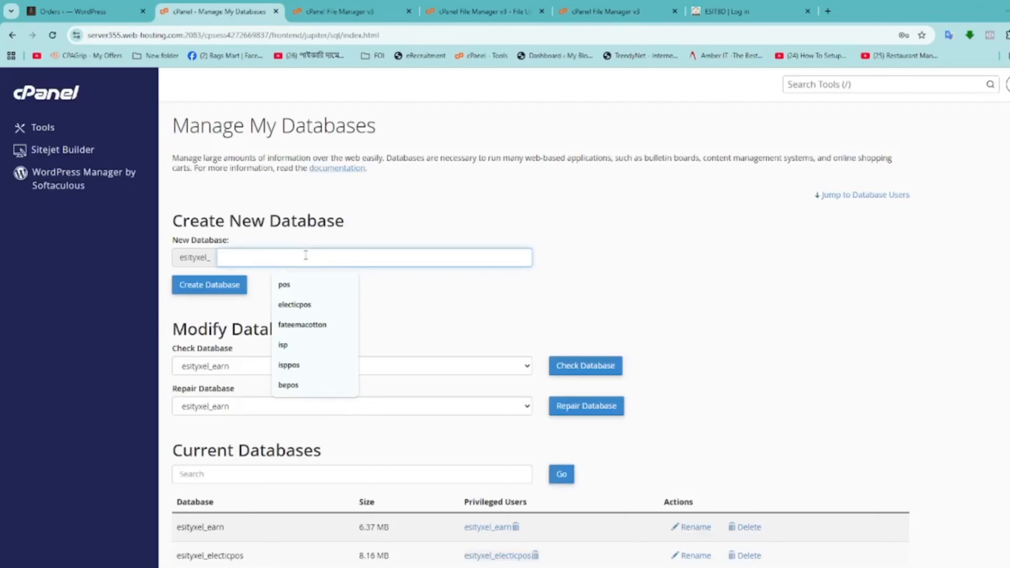
type("testpos")
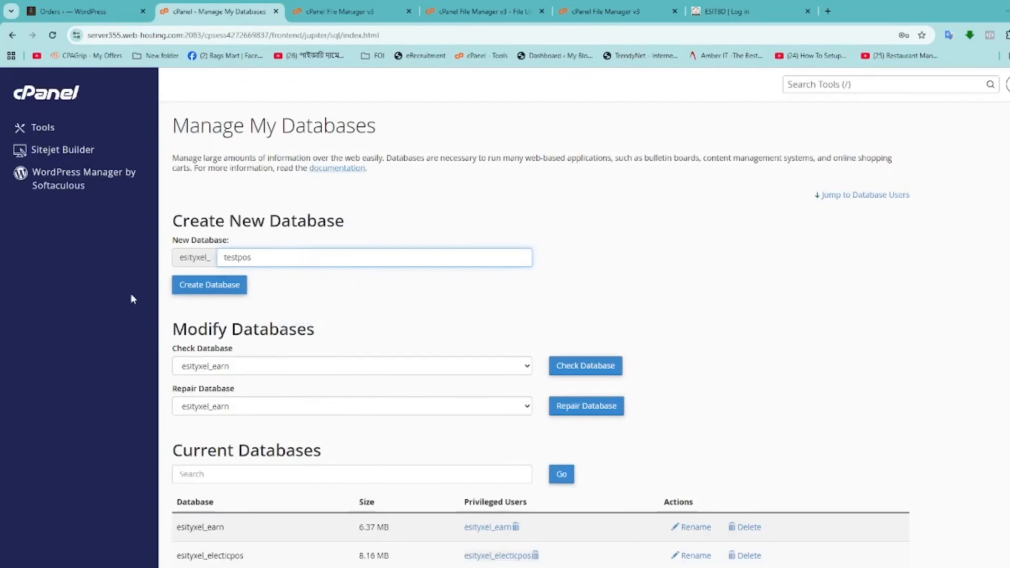
left_click(206, 288)
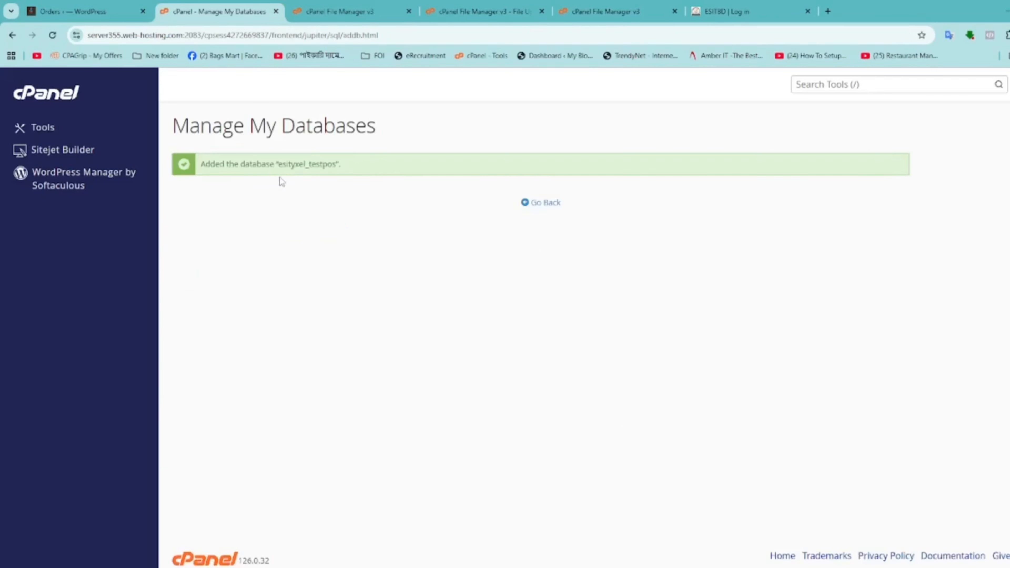
Copy the name esityxel_testpos into Notepad and return to the database management page
left_click_drag(279, 164, 340, 166)
key("ctrl+c")
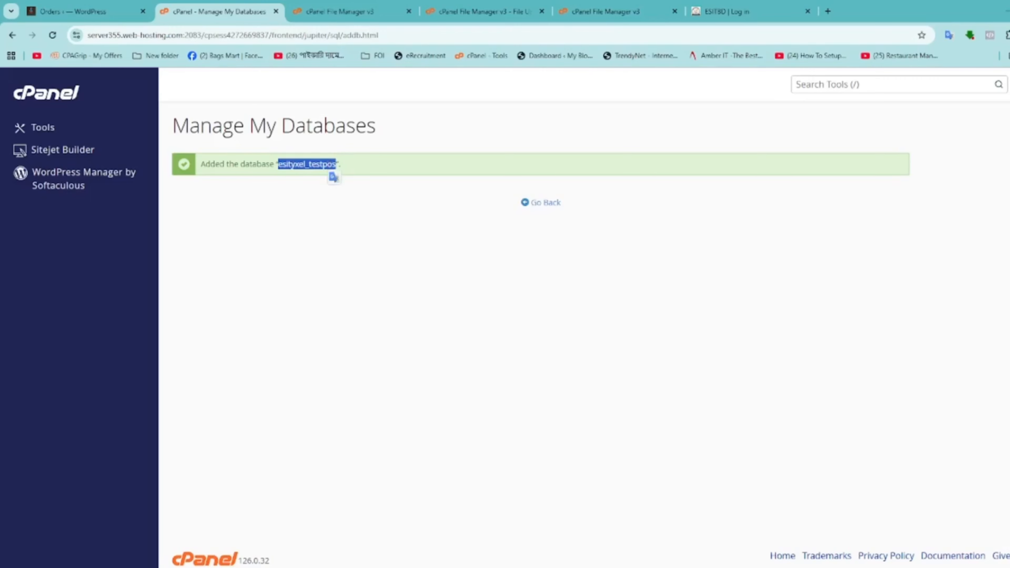
key("super")
type("n")
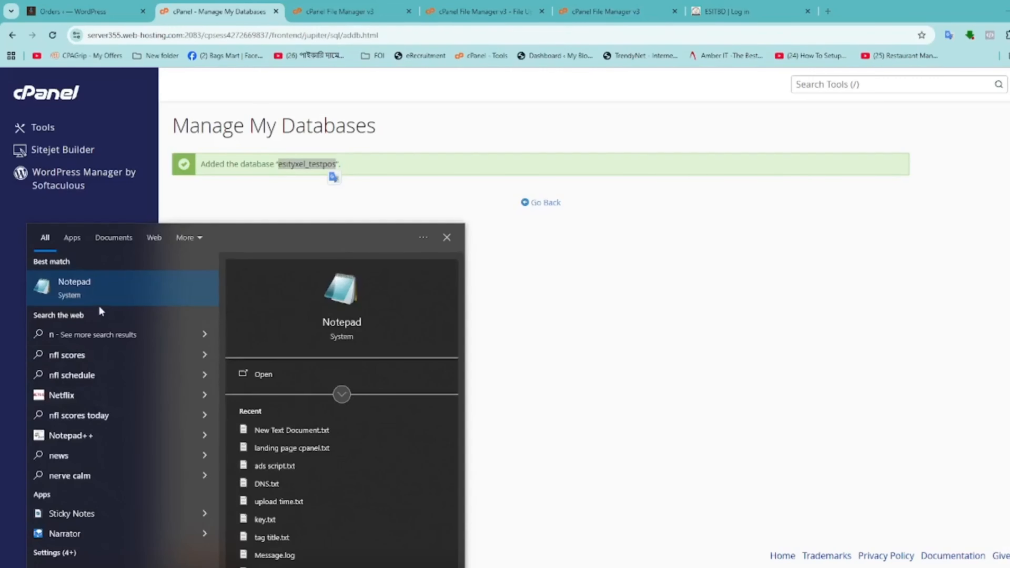
left_click(71, 293)
key("ctrl+v")
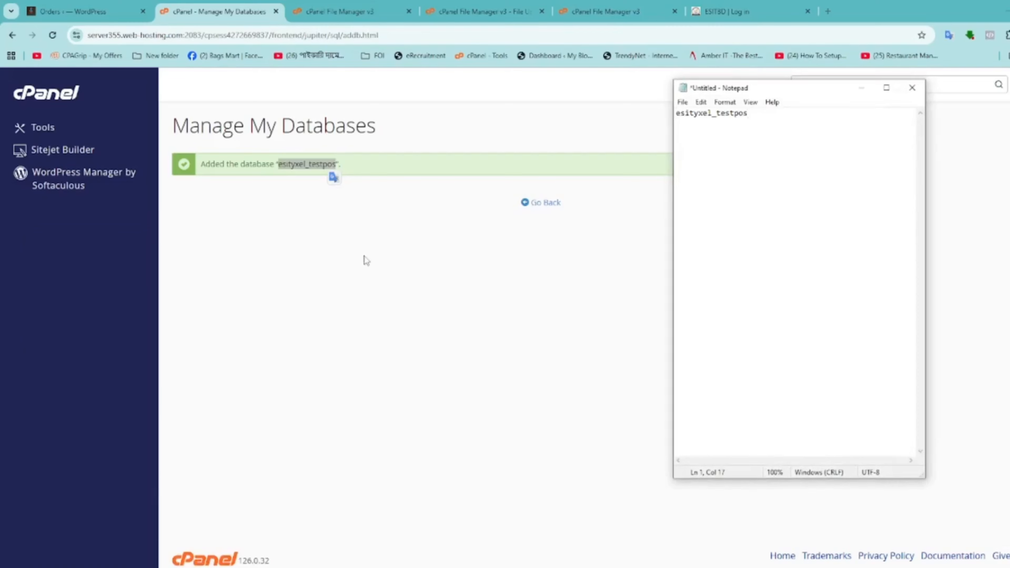
left_click(366, 261)
left_click(550, 203)
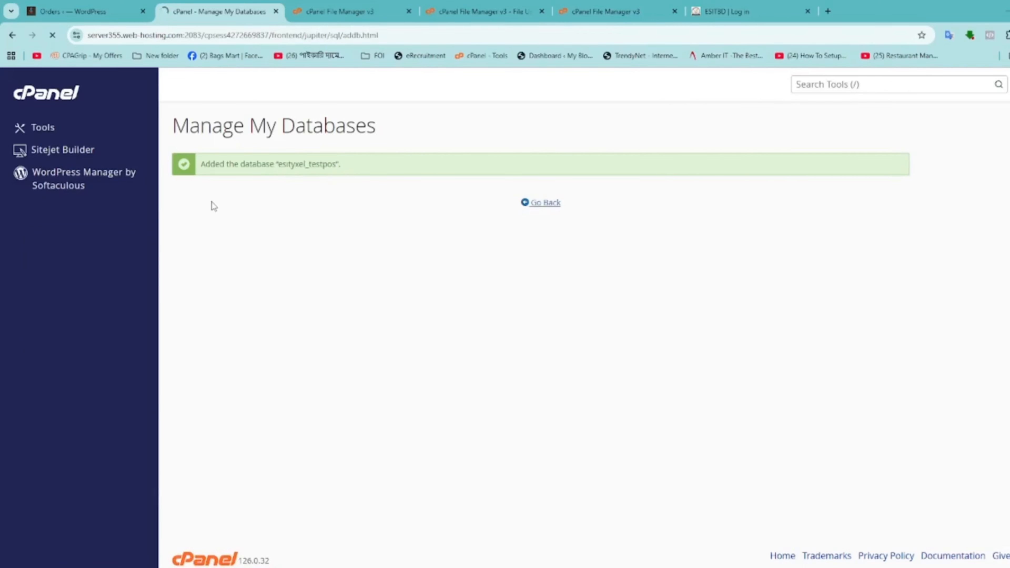
Create database user testpos with a Password Generator password rated Very Strong
scroll(340, 305, "down", 10)
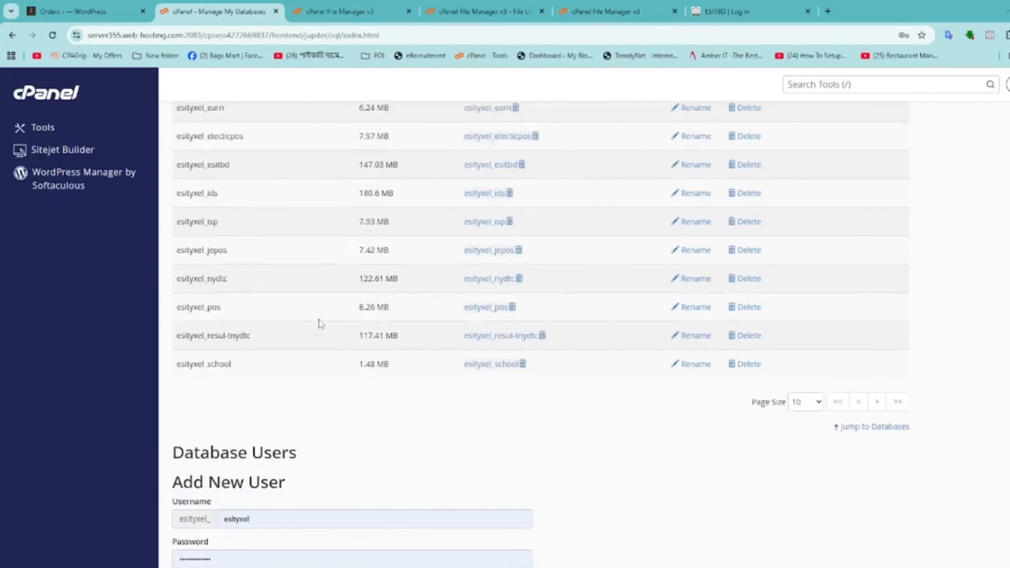
scroll(319, 323, "down", 3)
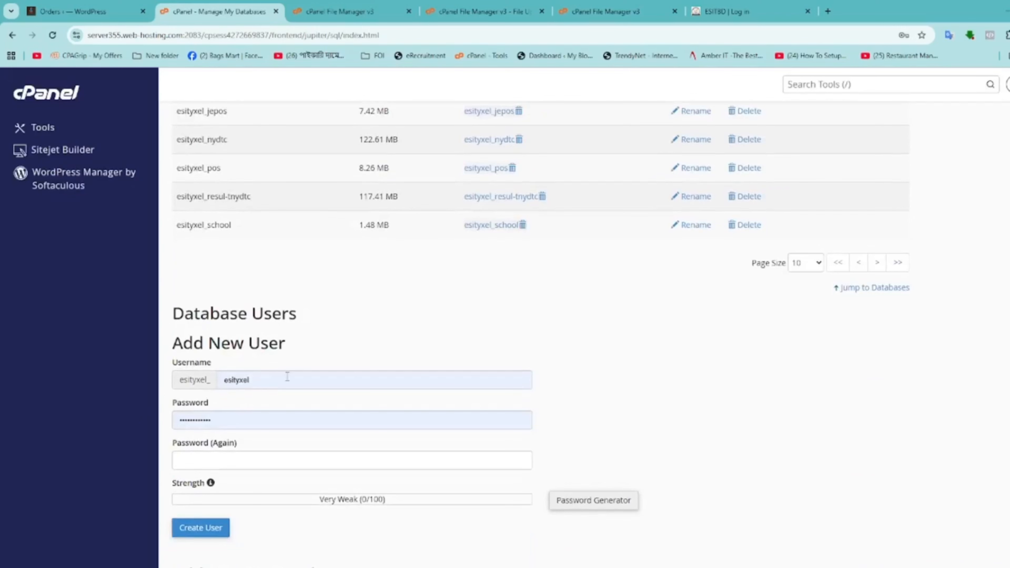
left_click(276, 377)
left_click_drag(276, 376, 109, 379)
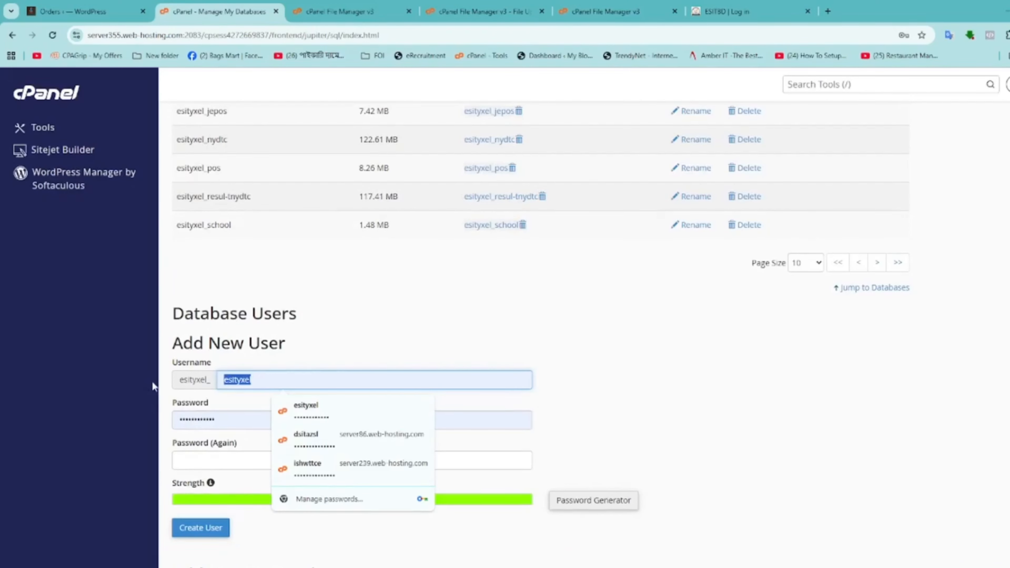
type("test")
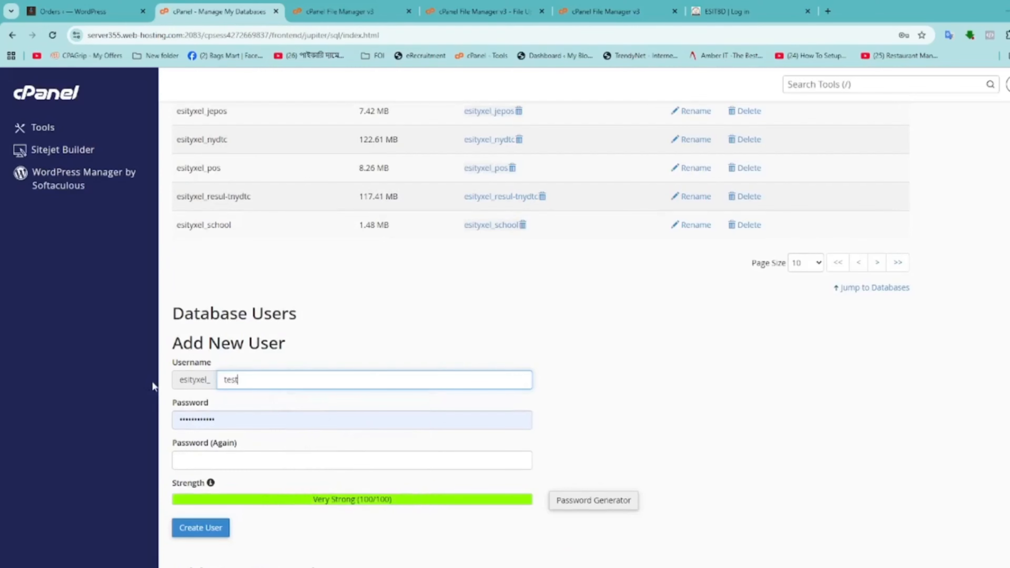
type("pos")
left_click(573, 501)
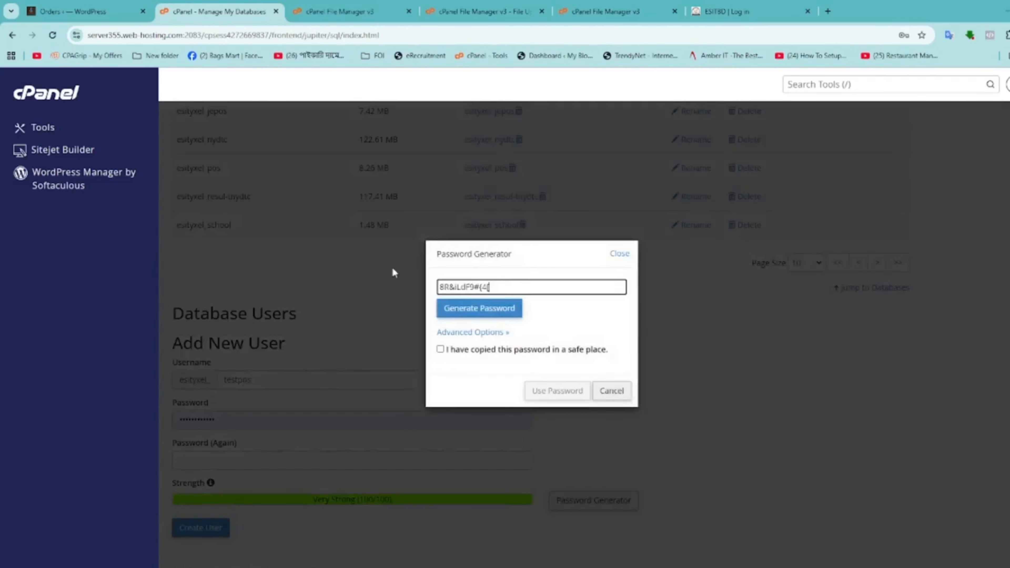
left_click(440, 350)
left_click(549, 390)
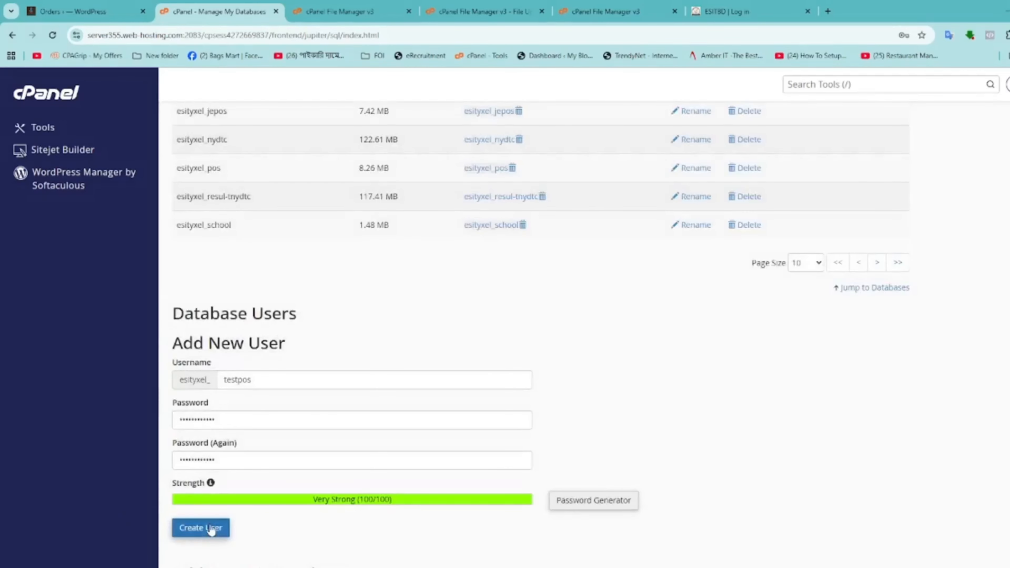
left_click(201, 528)
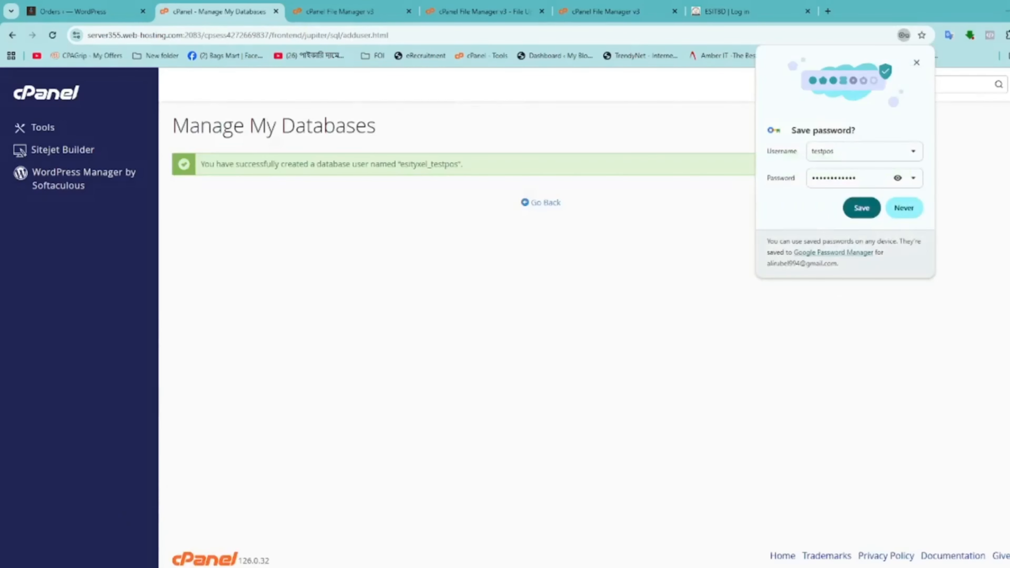
Under Add User To Database, pair user esityxel_testpos with database esityxel_testpos
key("alt+Tab")
key("alt+Tab")
left_click(543, 203)
scroll(360, 366, "down", 20)
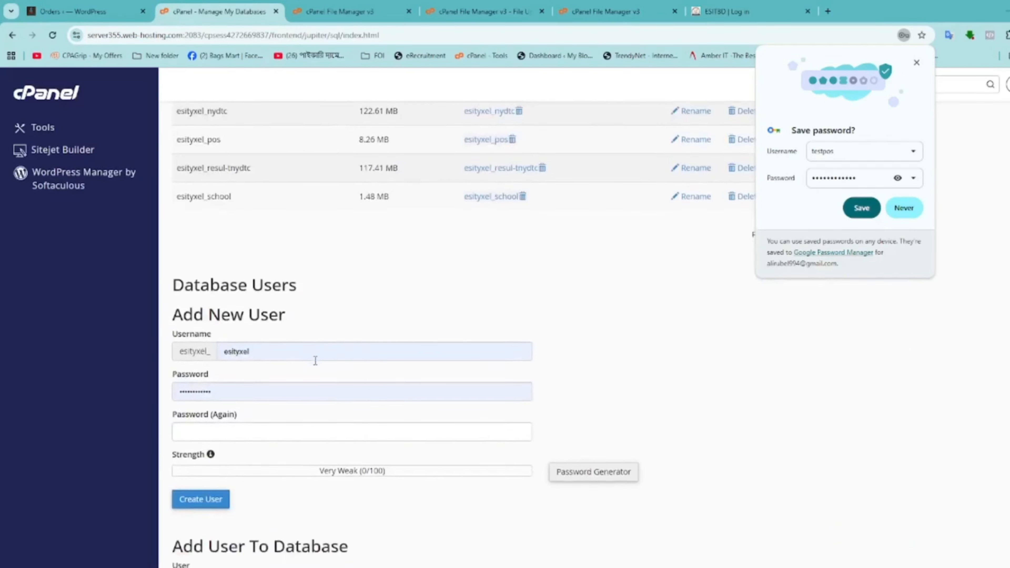
scroll(310, 362, "down", 3)
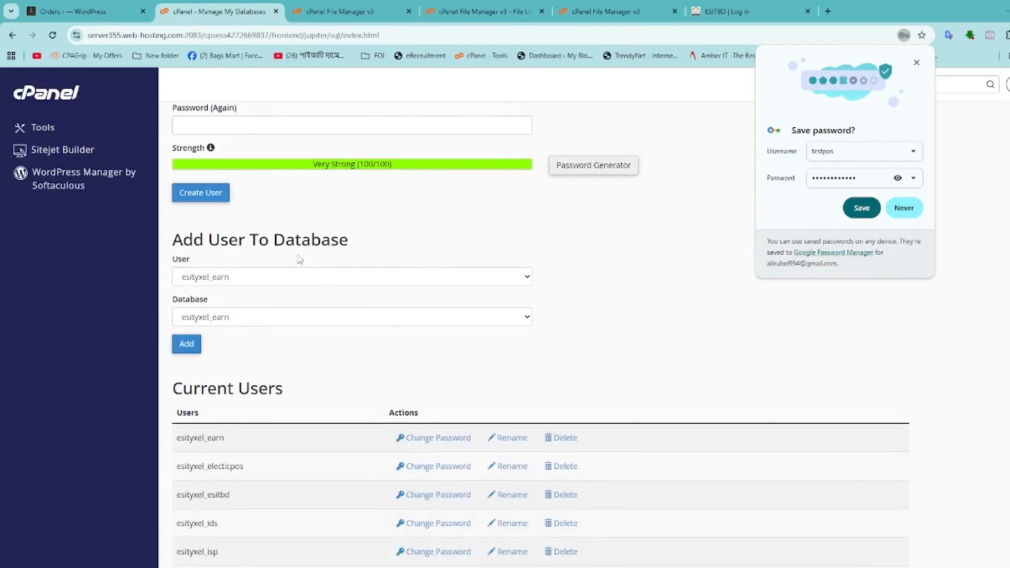
left_click(324, 277)
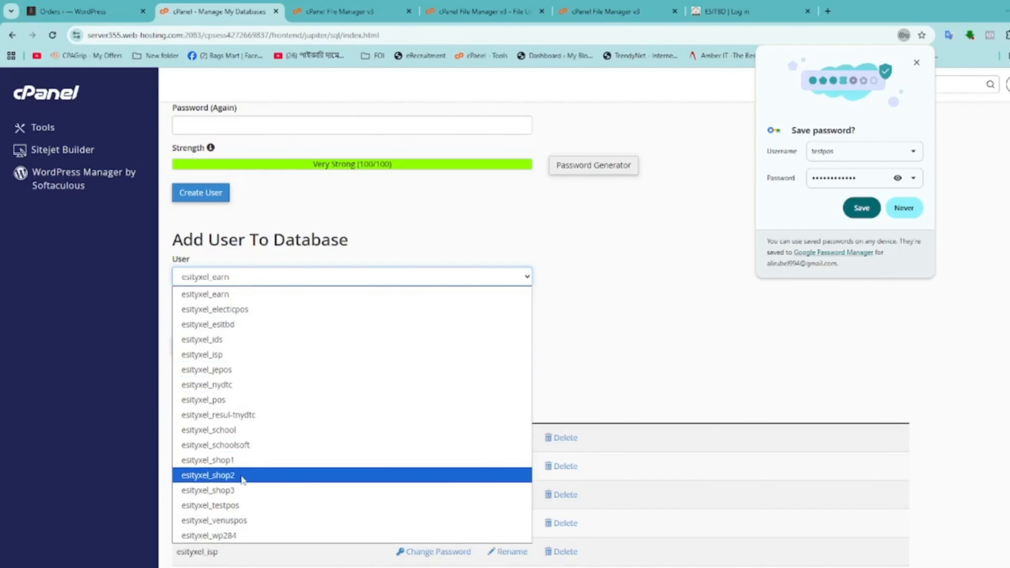
left_click(242, 505)
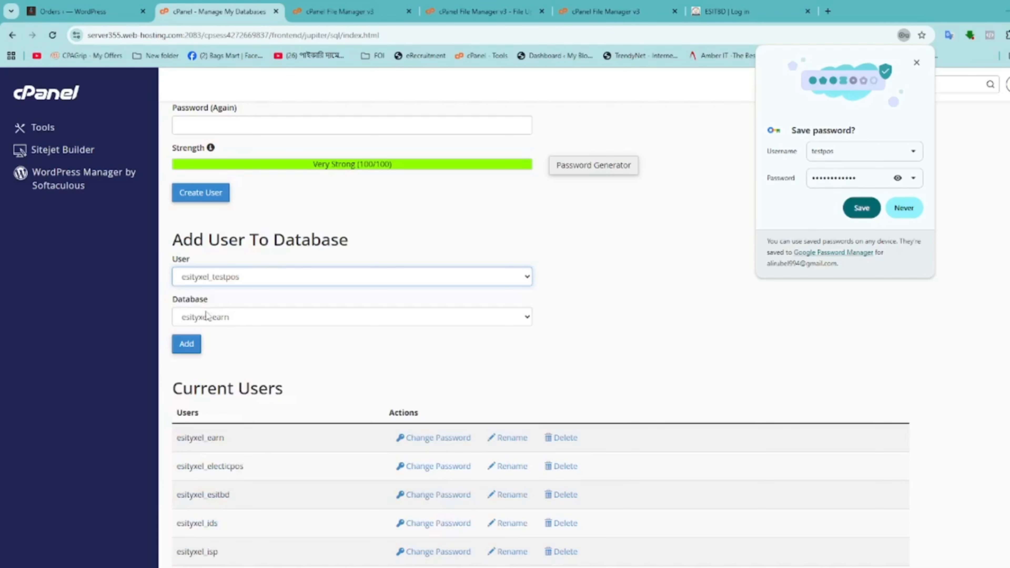
left_click(249, 318)
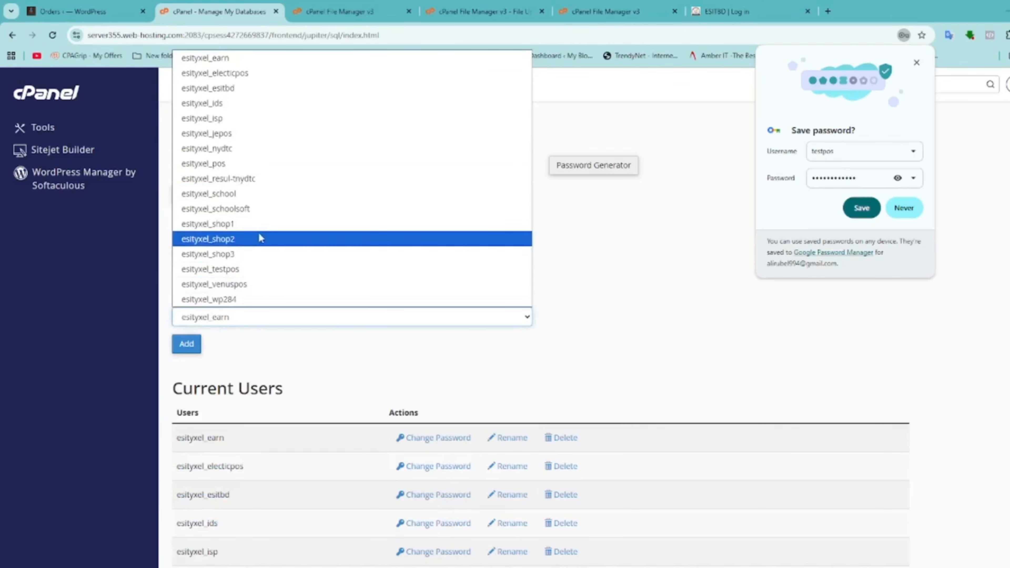
left_click(253, 275)
left_click(197, 345)
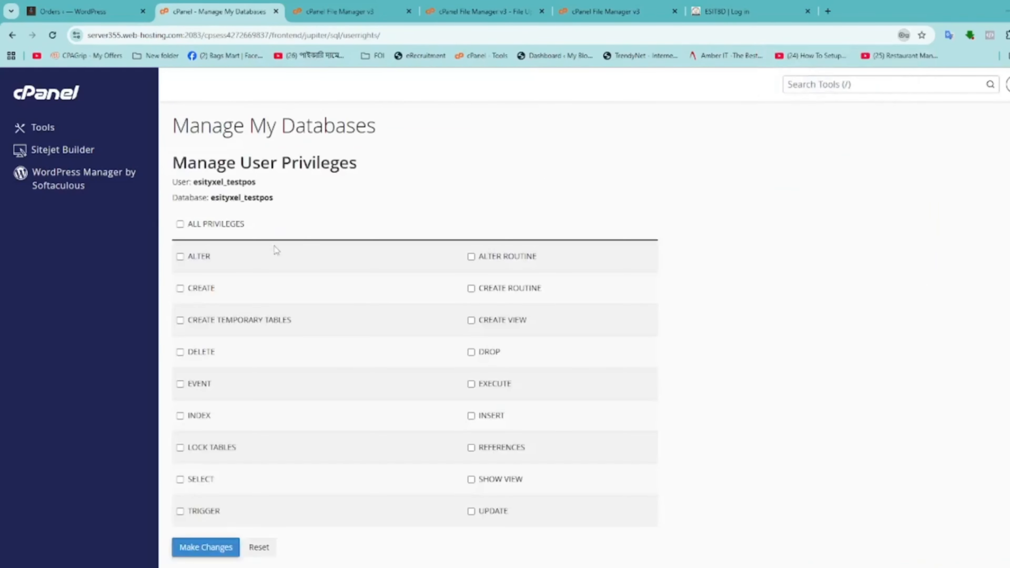
Grant ALL PRIVILEGES to esityxel_testpos on esityxel_testpos and save the changes
scroll(263, 226, "down", 2)
scroll(264, 219, "up", 2)
left_click_drag(172, 162, 374, 151)
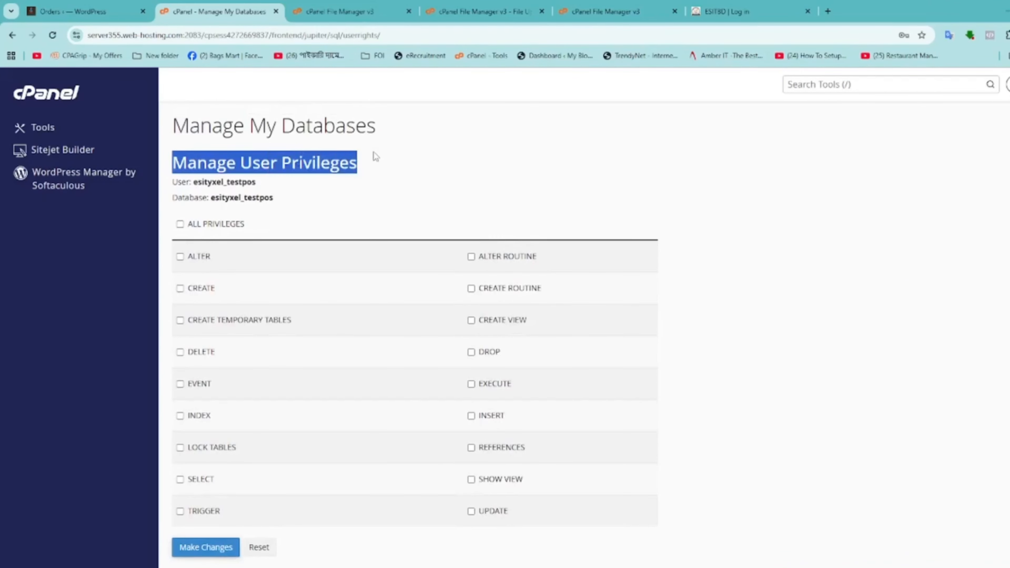
left_click(180, 224)
scroll(197, 517, "down", 2)
left_click(187, 501)
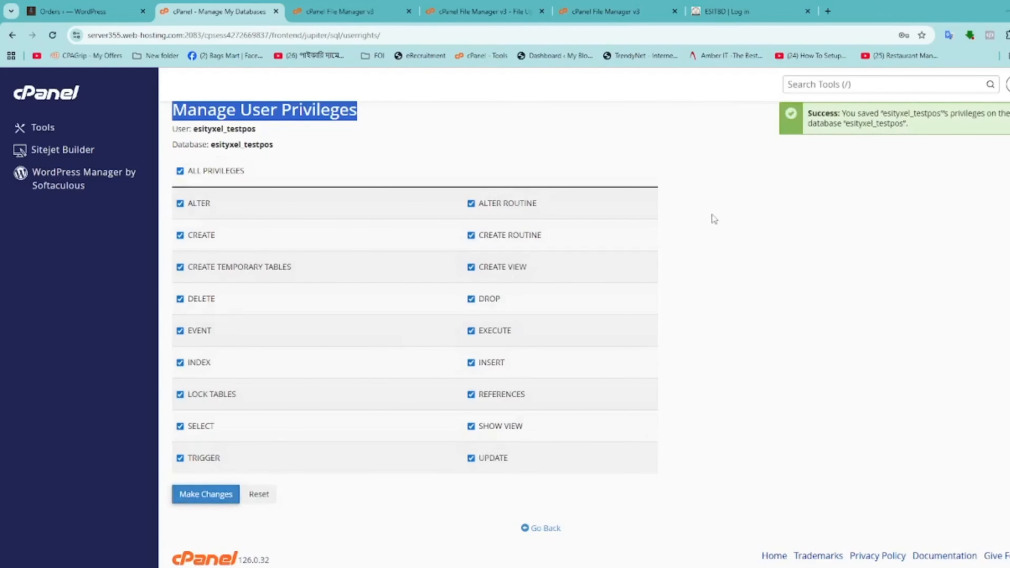
Go back and return to the cPanel Tools home via the logo
scroll(358, 171, "up", 2)
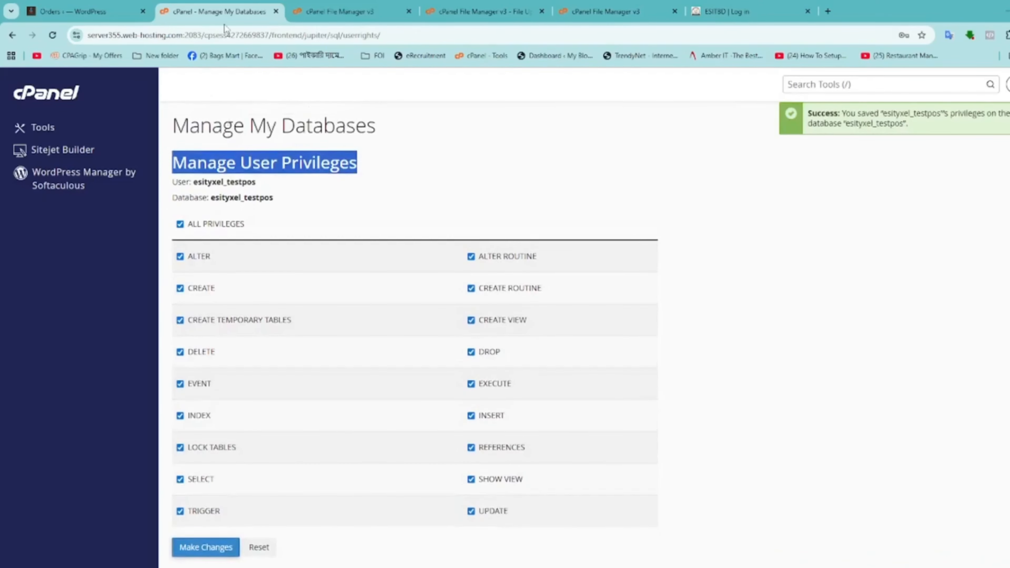
left_click(12, 35)
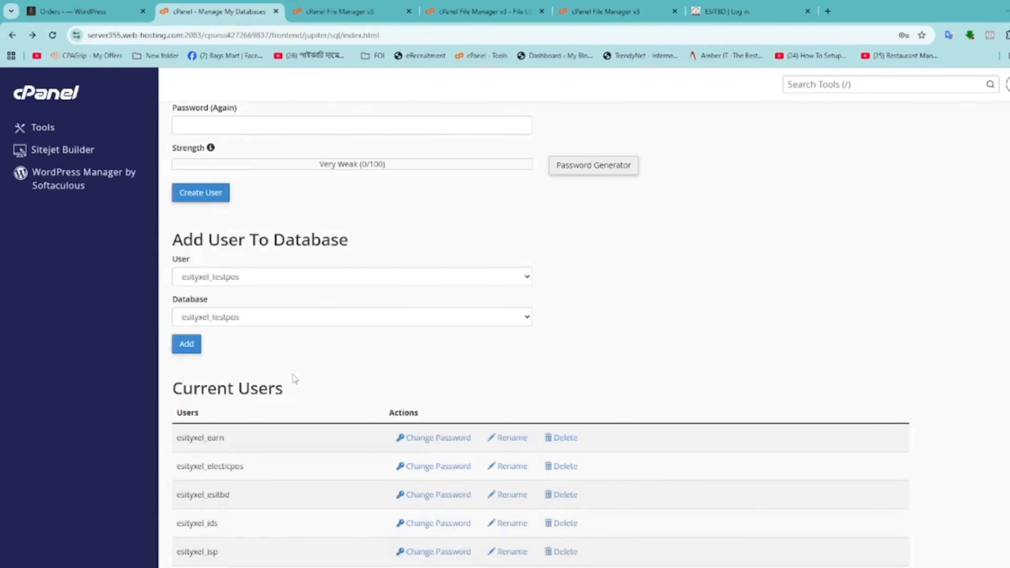
left_click(66, 105)
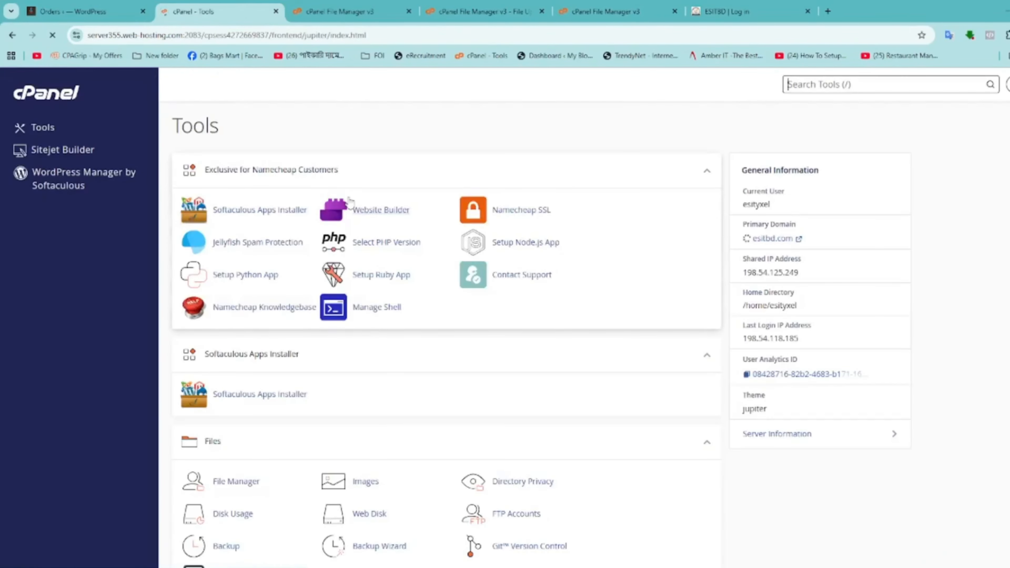
Open phpMyAdmin from cPanel's Databases section
scroll(367, 369, "down", 10)
scroll(311, 399, "down", 7)
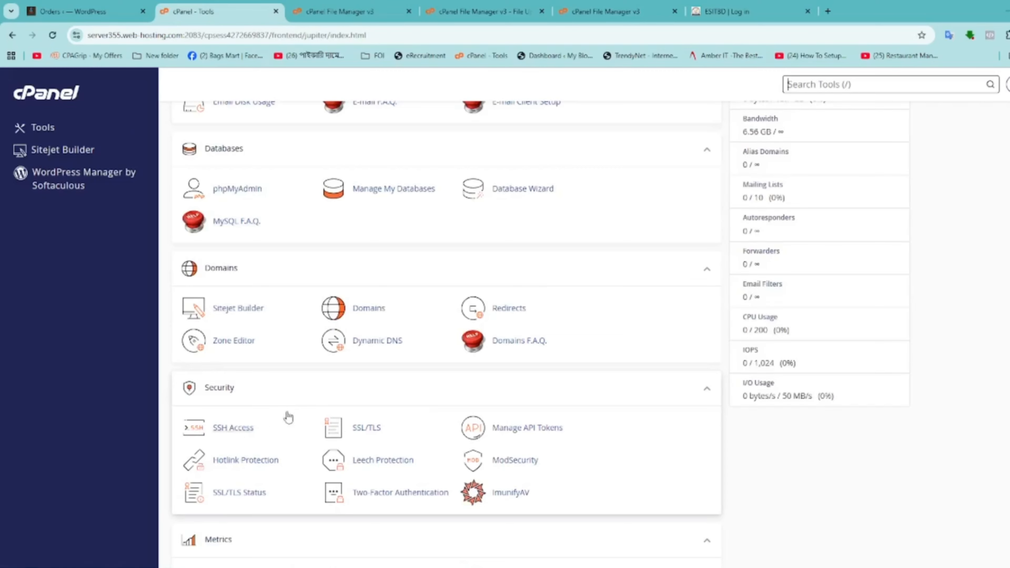
left_click(237, 189)
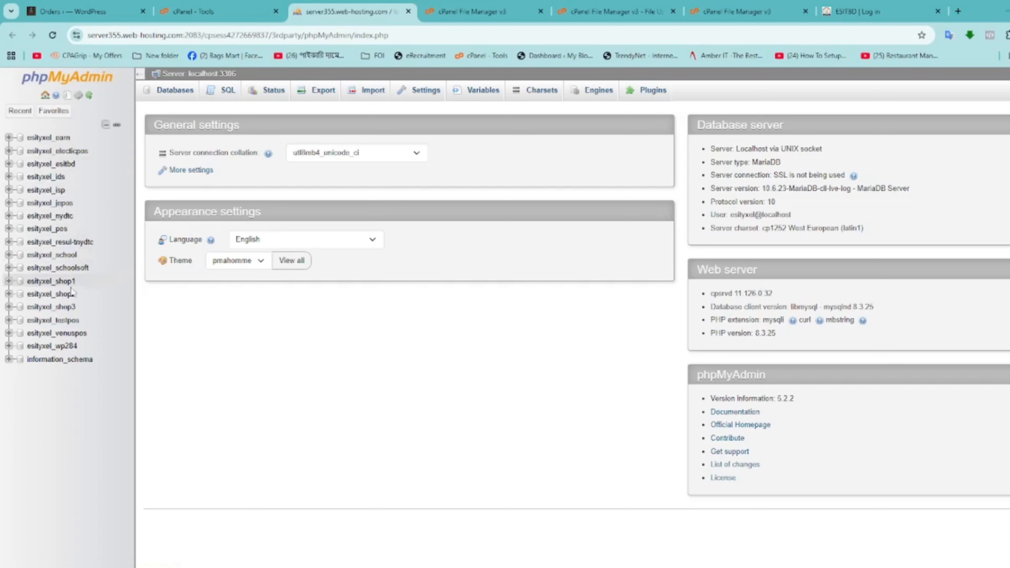
Select the esityxel_testpos database and choose esityxel_pos.sql on its Import page
left_click(40, 322)
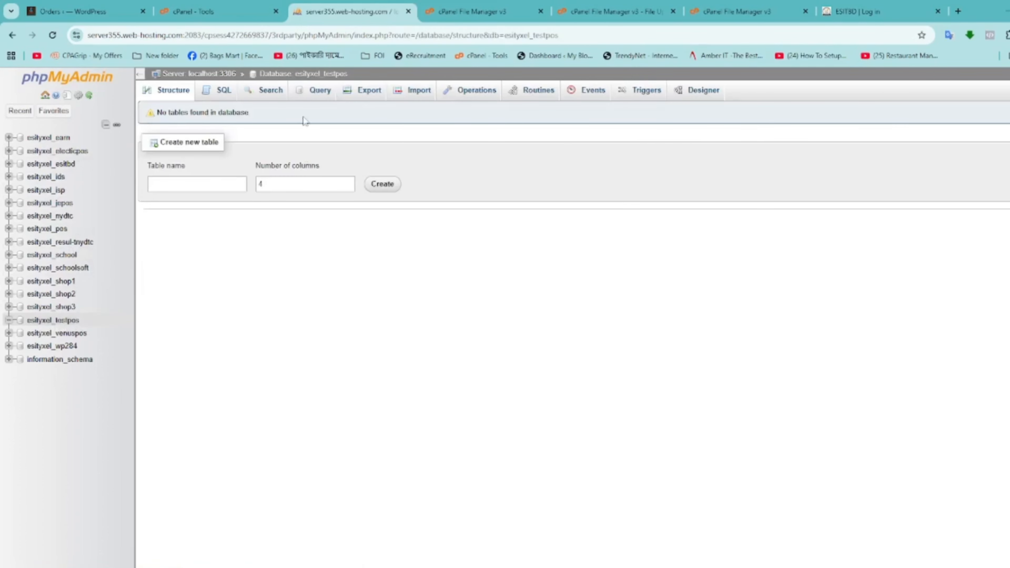
left_click(423, 92)
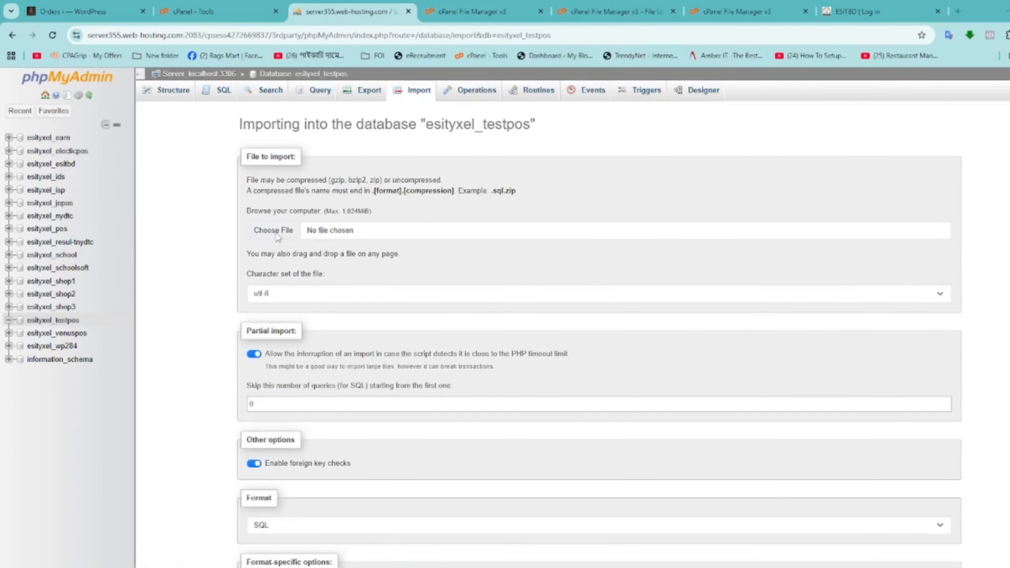
left_click(274, 231)
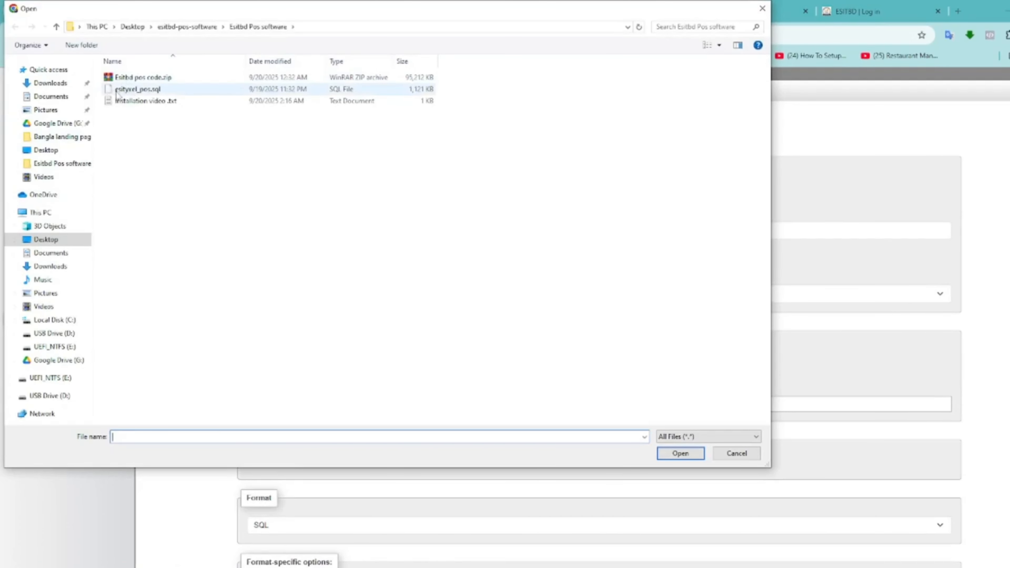
left_click(141, 92)
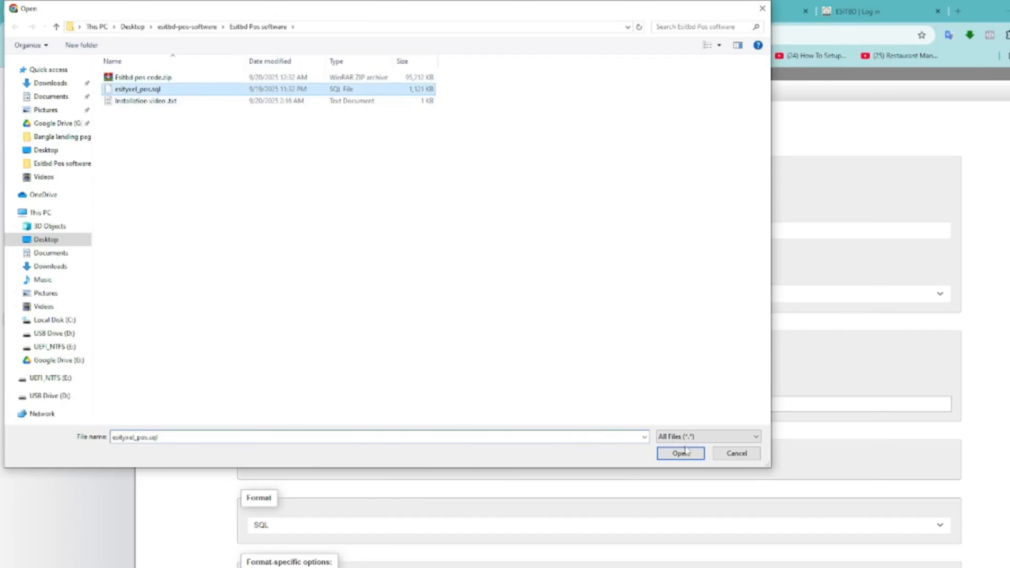
left_click(681, 453)
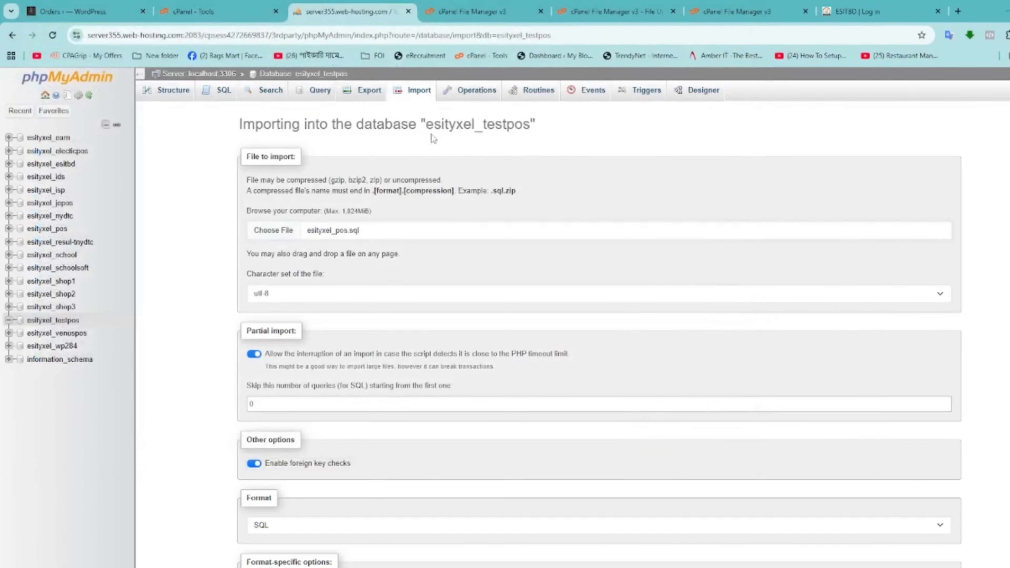
Start the SQL import and check the code zip upload, now at 37%
scroll(367, 408, "down", 3)
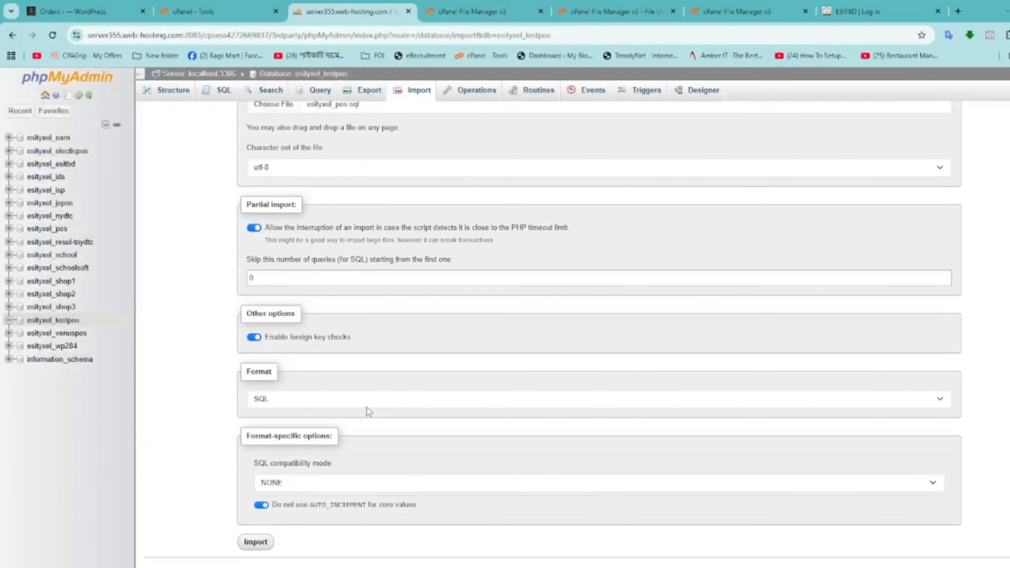
left_click(266, 548)
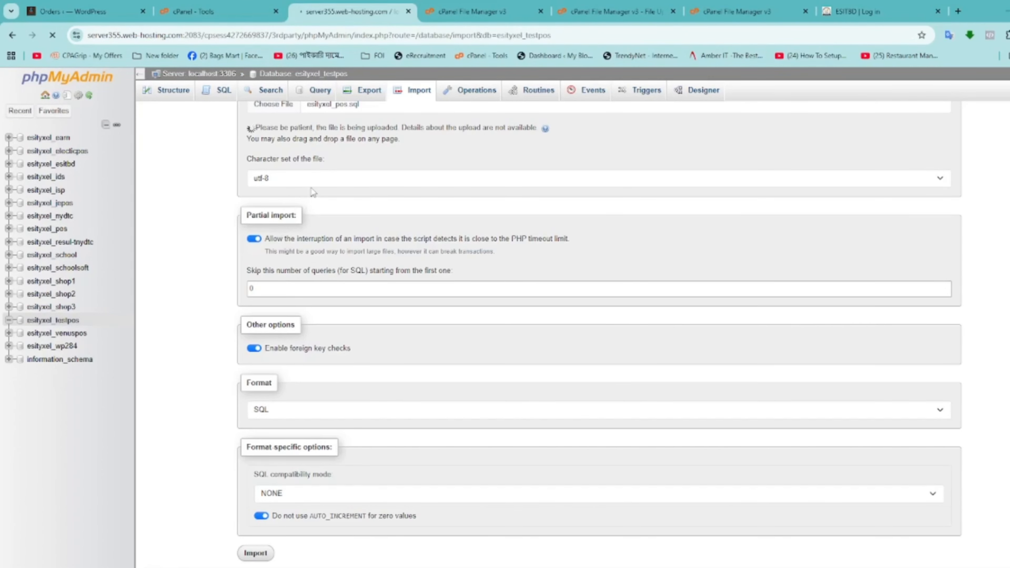
scroll(332, 177, "up", 3)
left_click(615, 11)
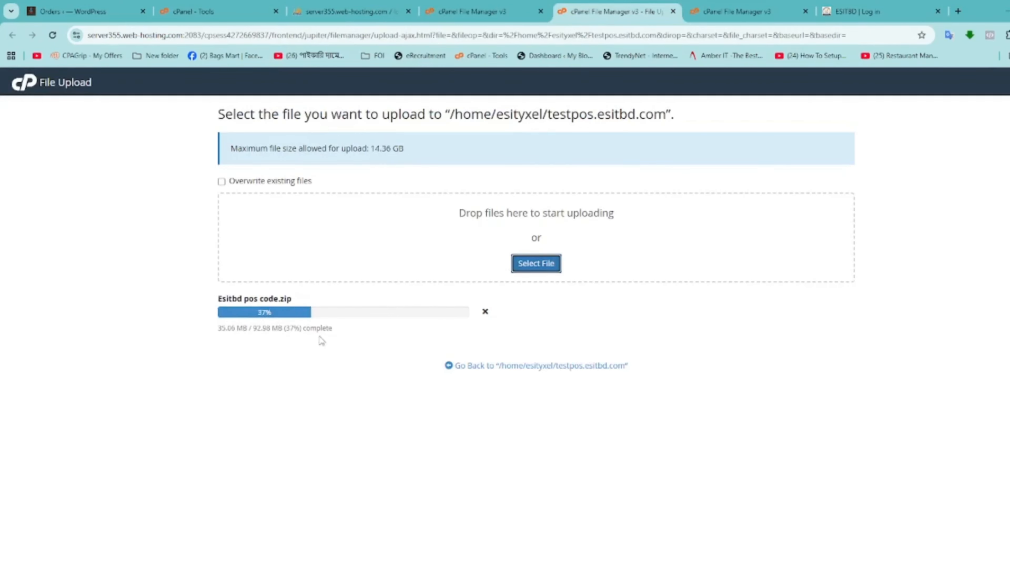
Check the 352-query import success and view esityxel_testpos's imported tables
left_click(360, 12)
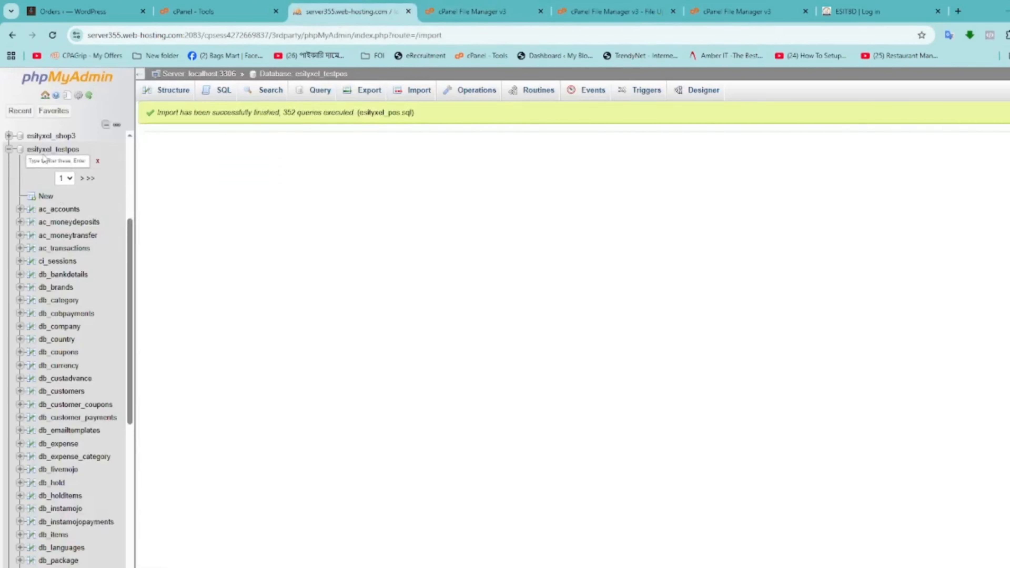
left_click(53, 150)
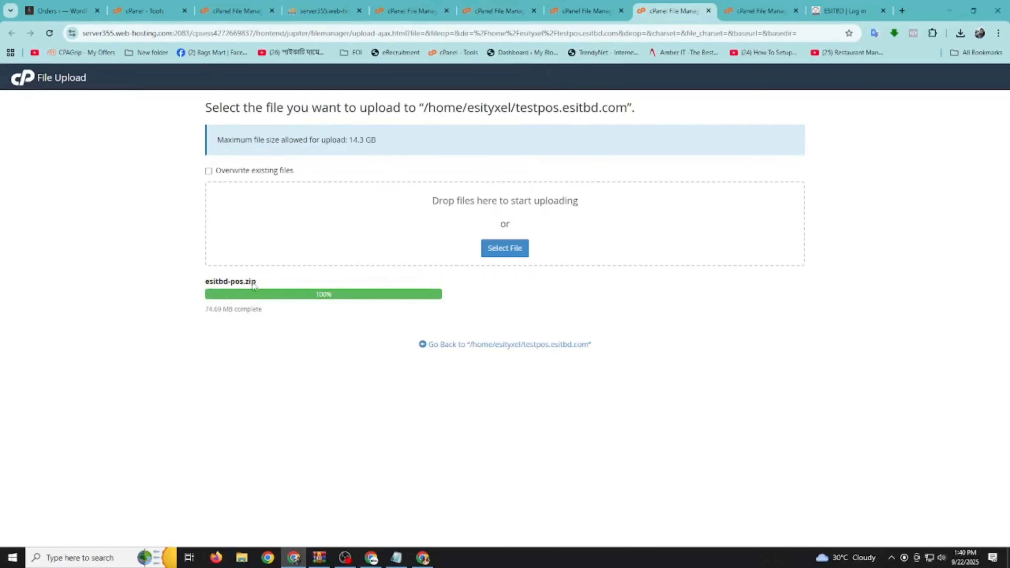
Extract esitbd-pos.zip into the testpos.esitbd.com folder
left_click(454, 345)
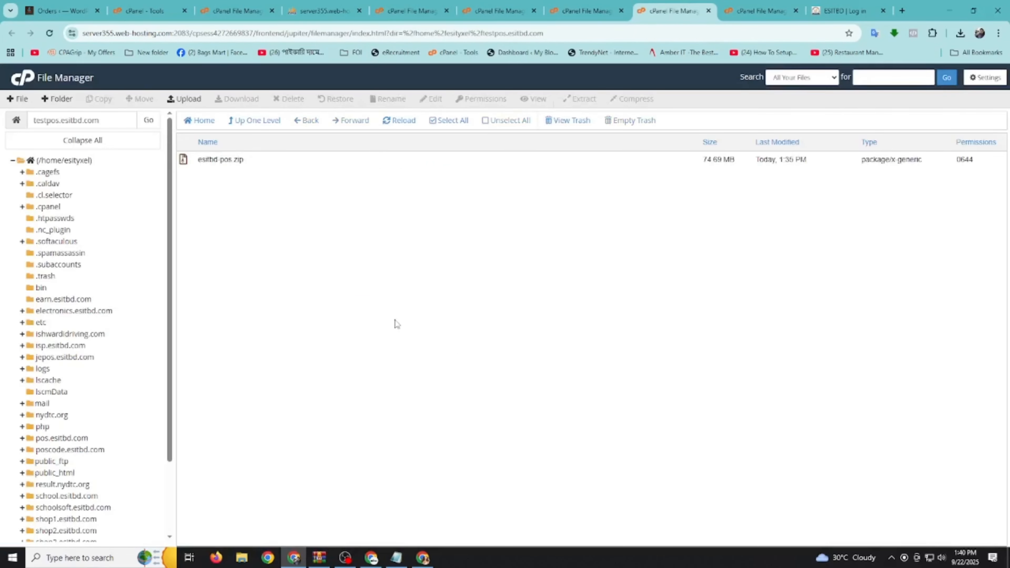
left_click(212, 160)
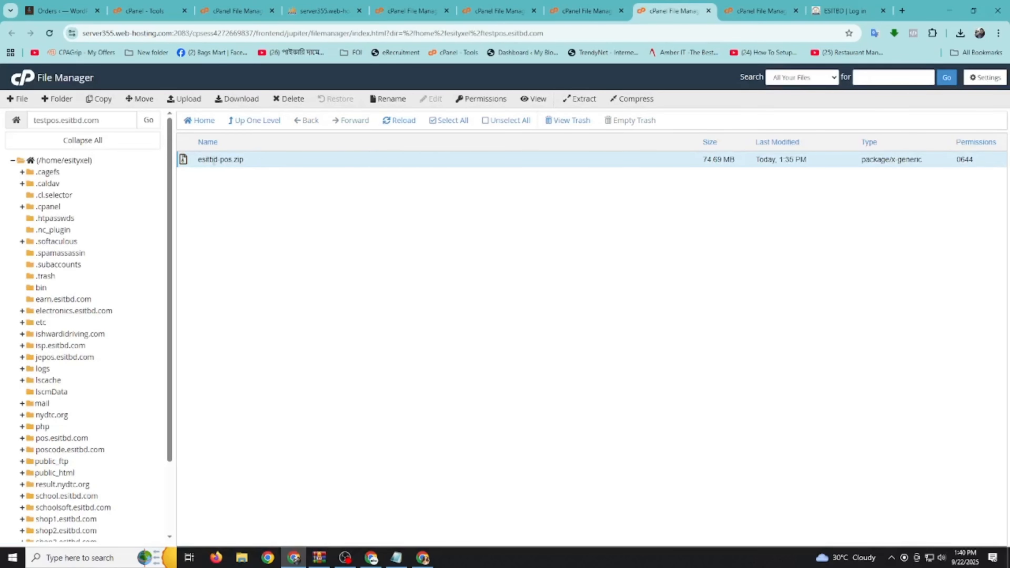
left_click(572, 100)
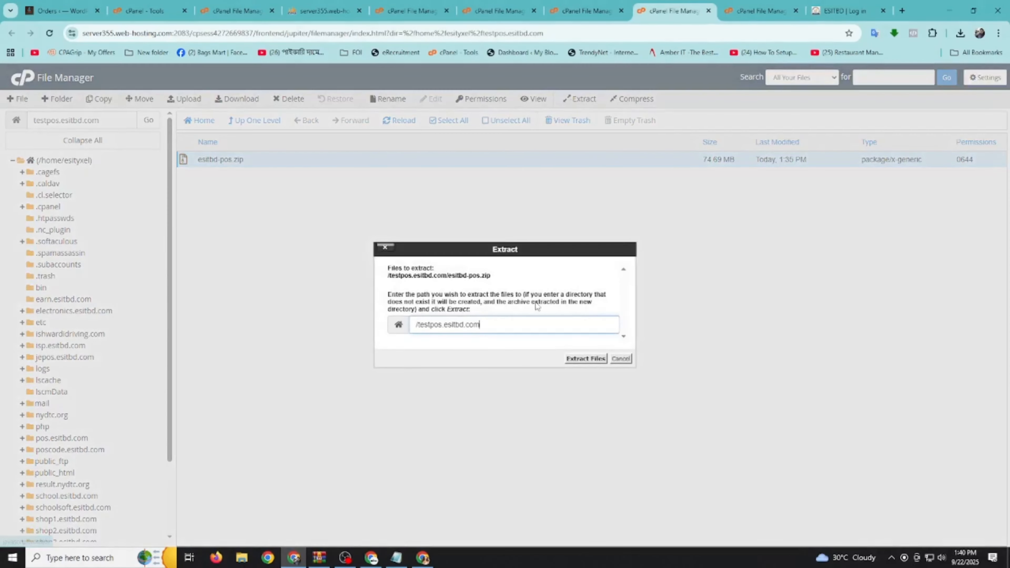
left_click(580, 360)
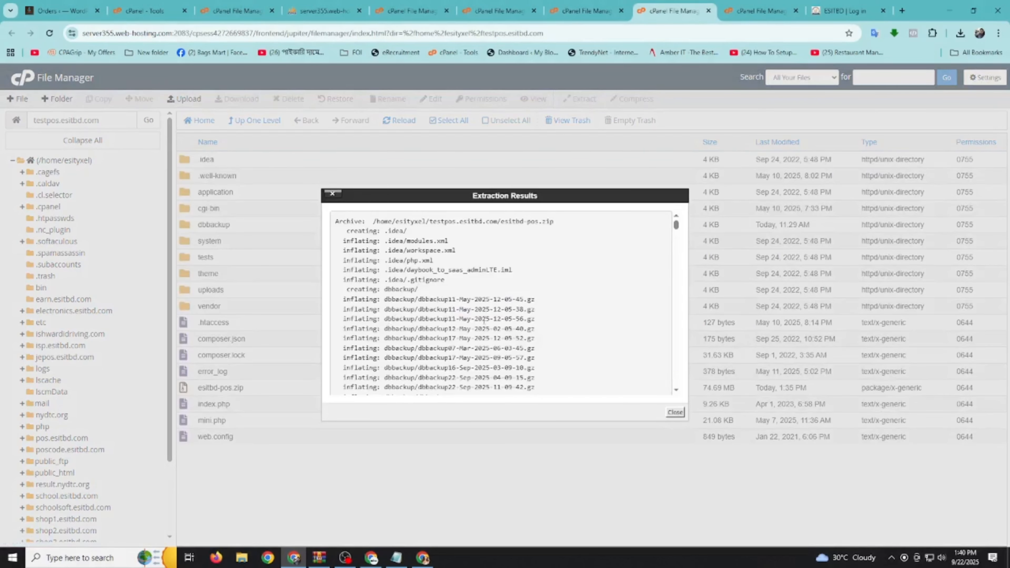
left_click(675, 413)
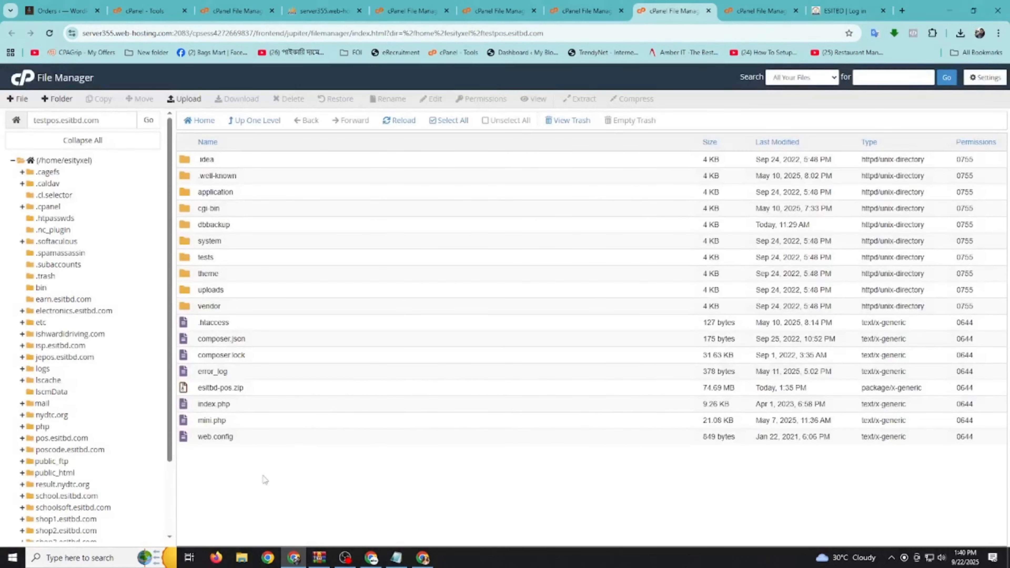
Reselect esitbd-pos.zip and start deleting it
left_click(187, 392)
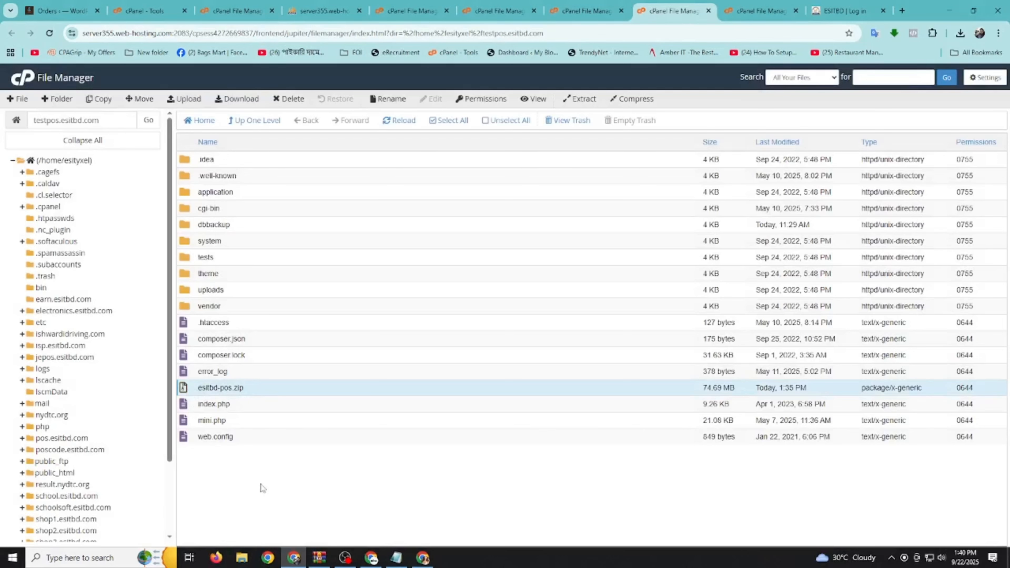
left_click(194, 387)
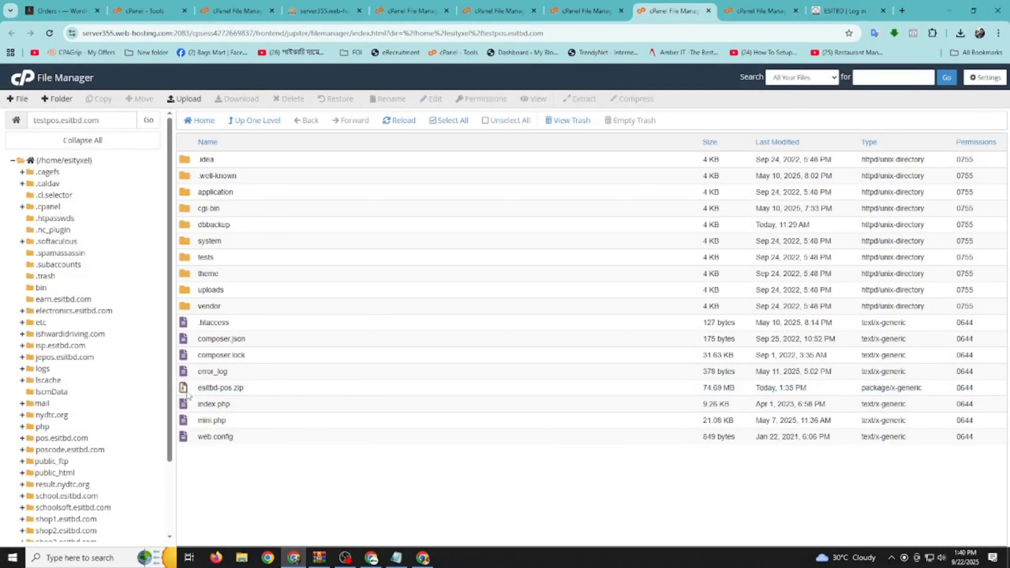
left_click(190, 393)
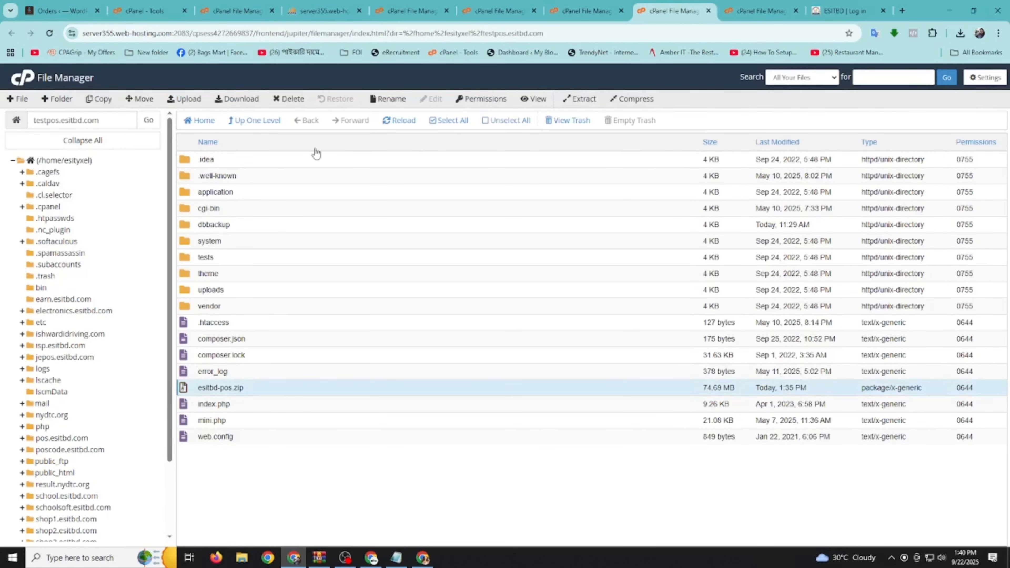
left_click(288, 100)
Permanently delete the zip, skipping trash, then open application/config and select database.php
left_click(396, 309)
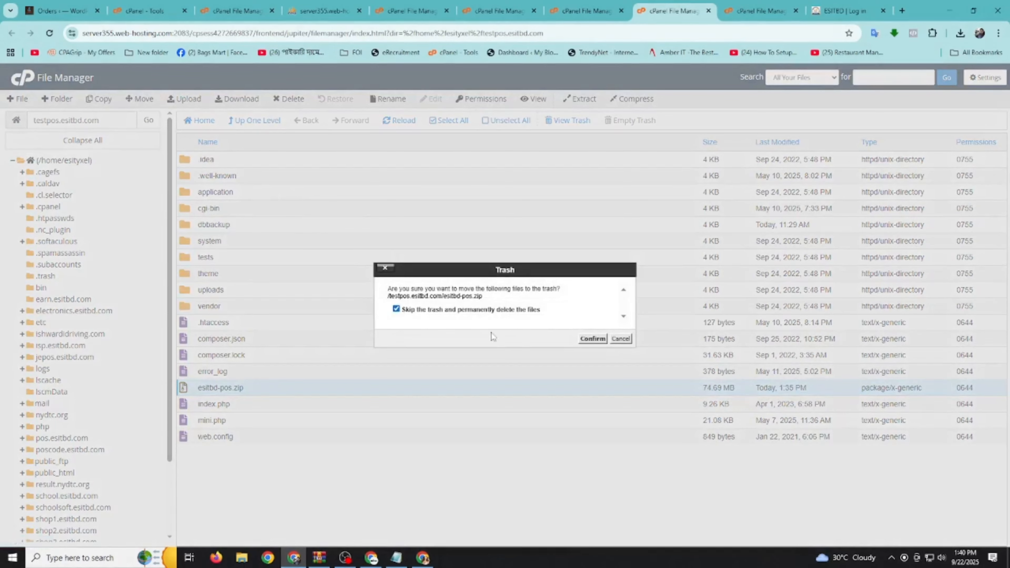
left_click(592, 339)
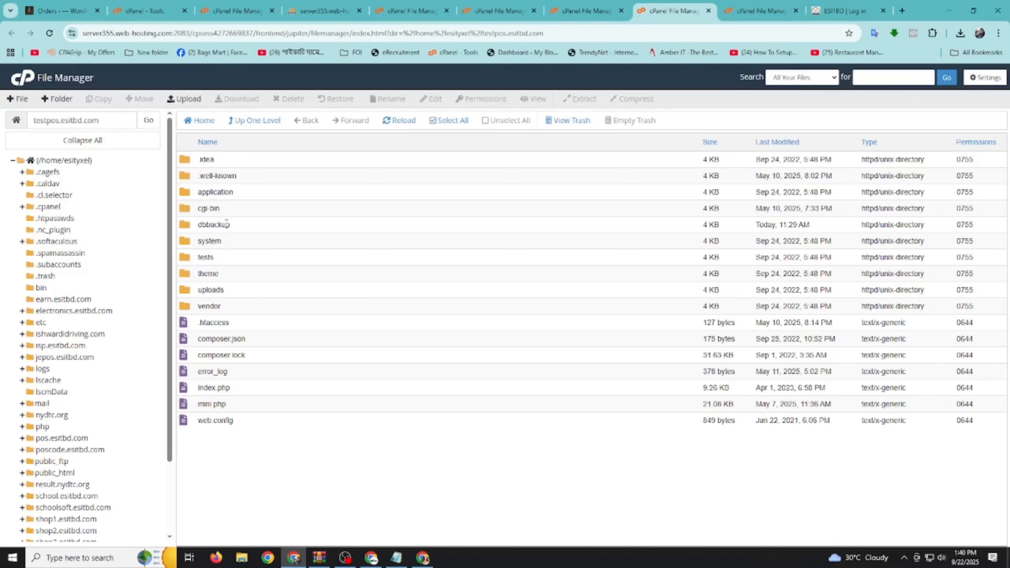
left_click(203, 193)
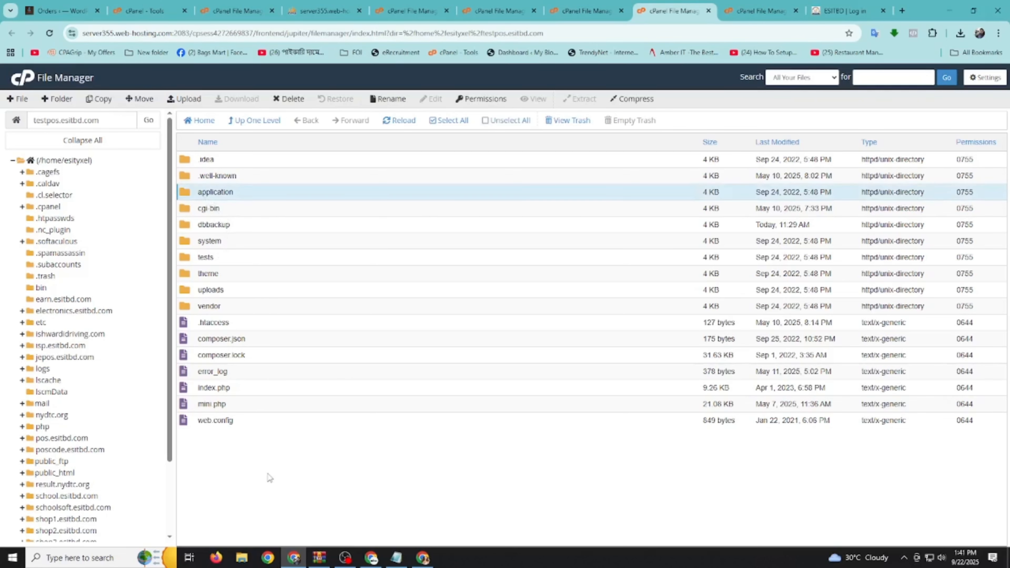
double_click(190, 192)
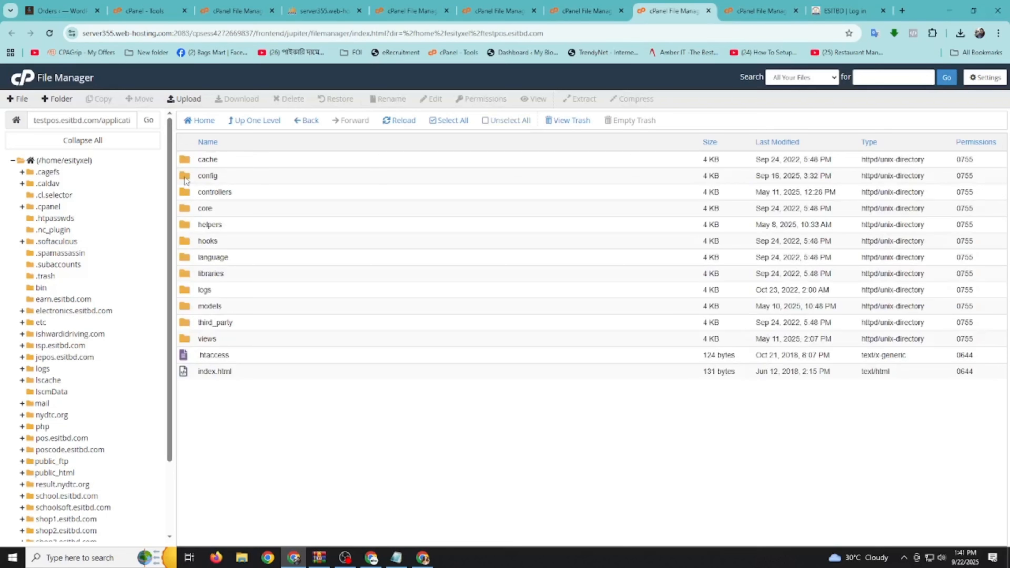
double_click(185, 181)
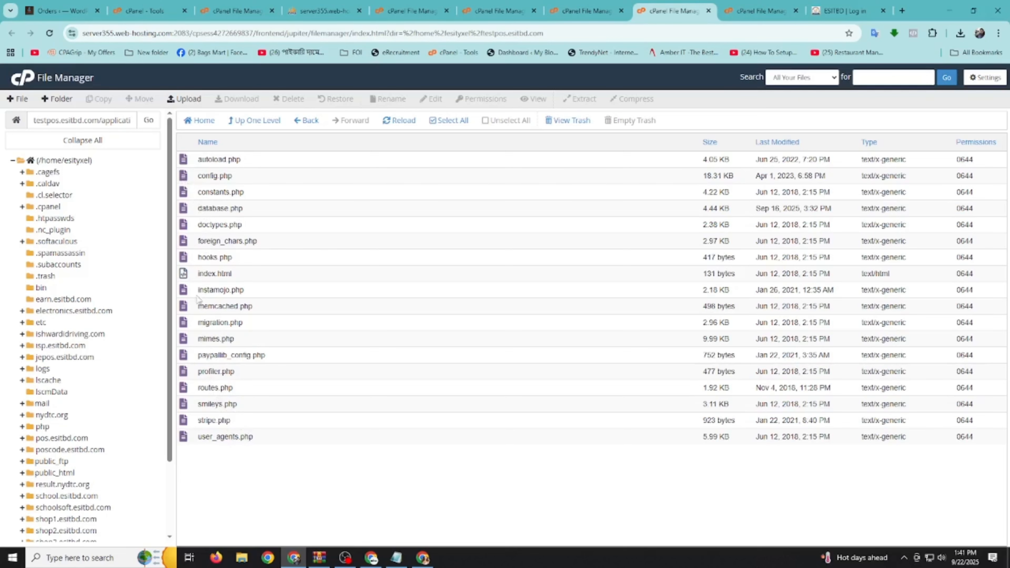
left_click(192, 212)
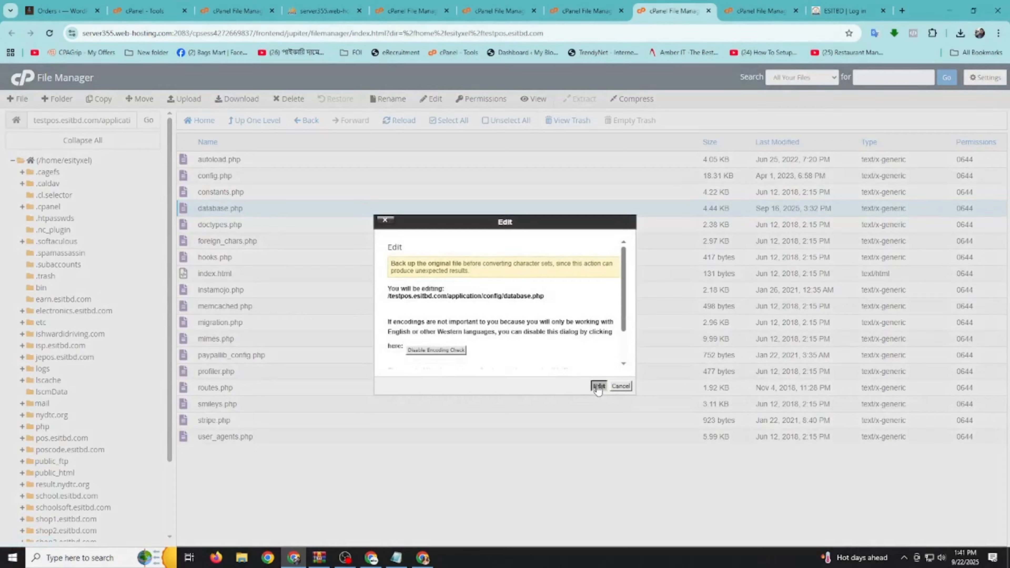
Edit database.php and replace the username with esityxel_testpos
left_click(598, 386)
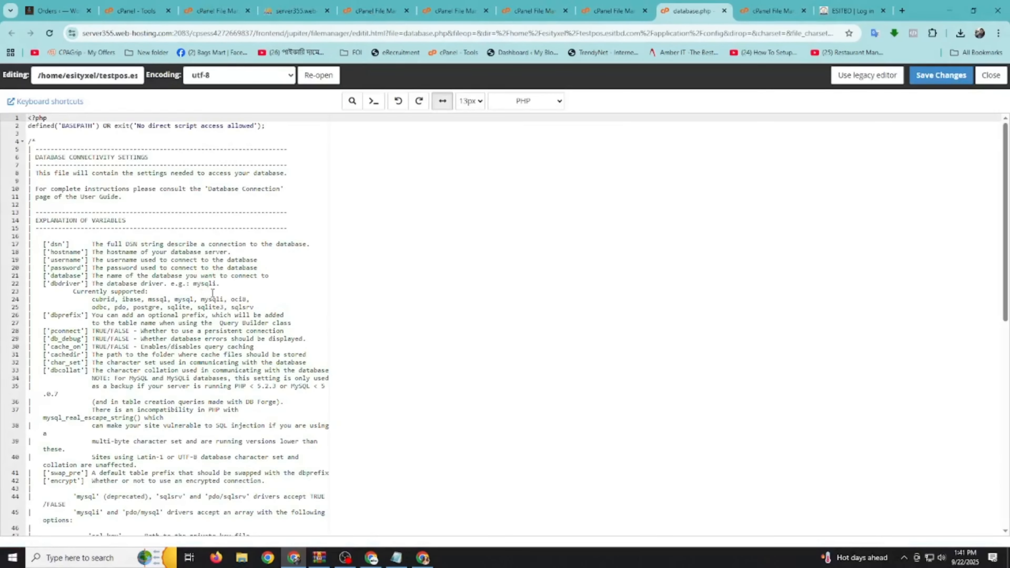
scroll(228, 304, "down", 10)
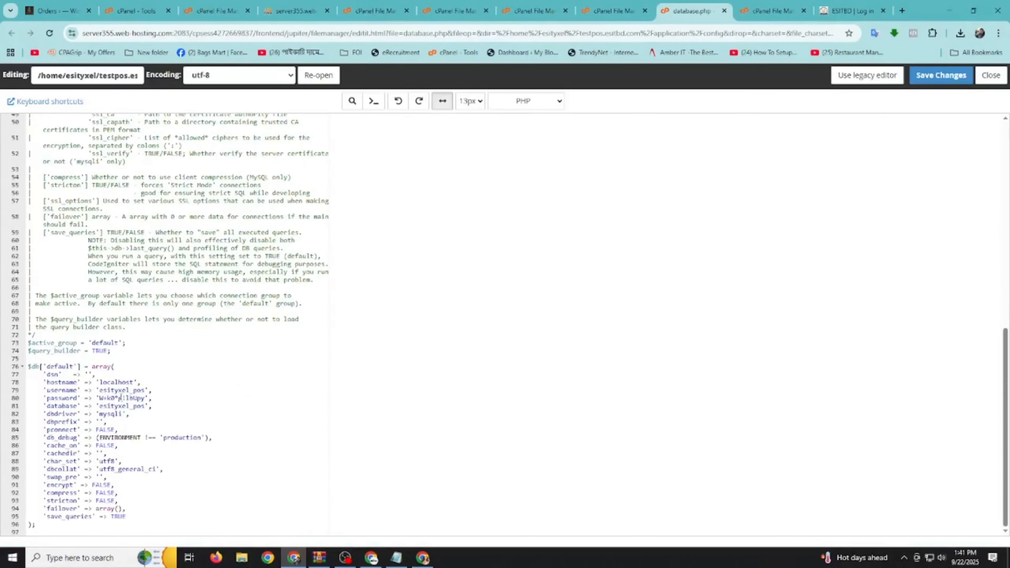
left_click(112, 390)
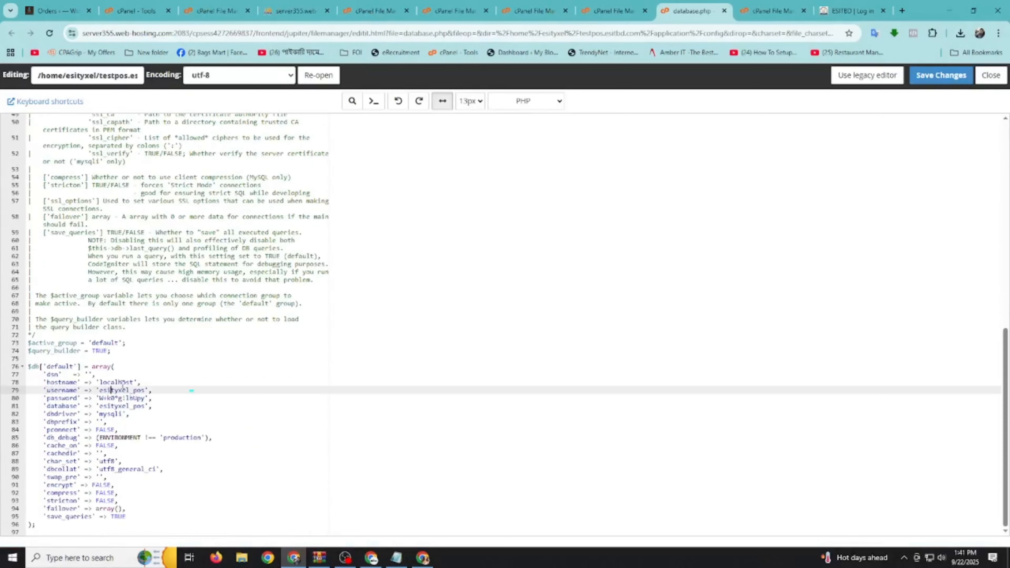
left_click(397, 559)
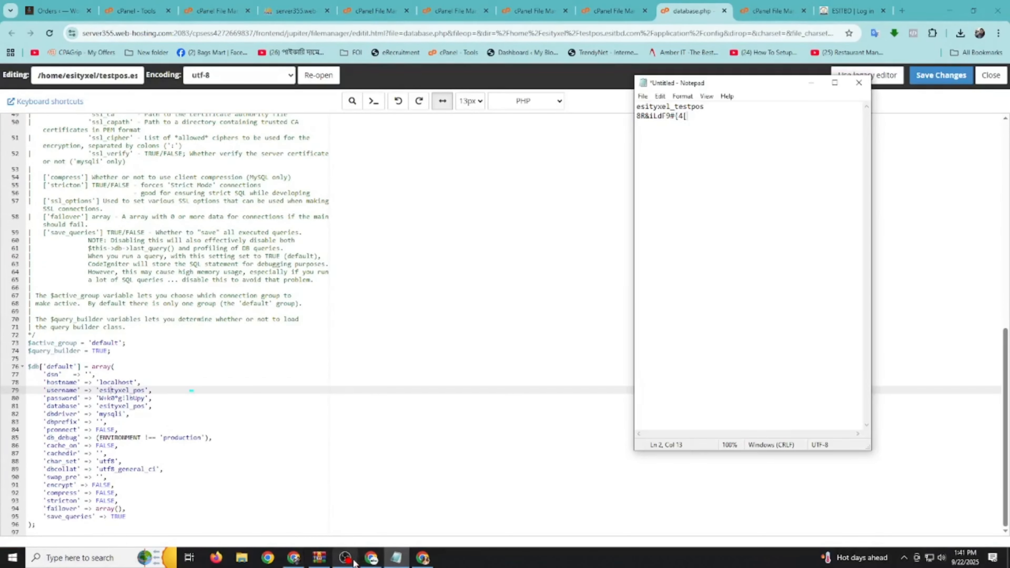
left_click(345, 559)
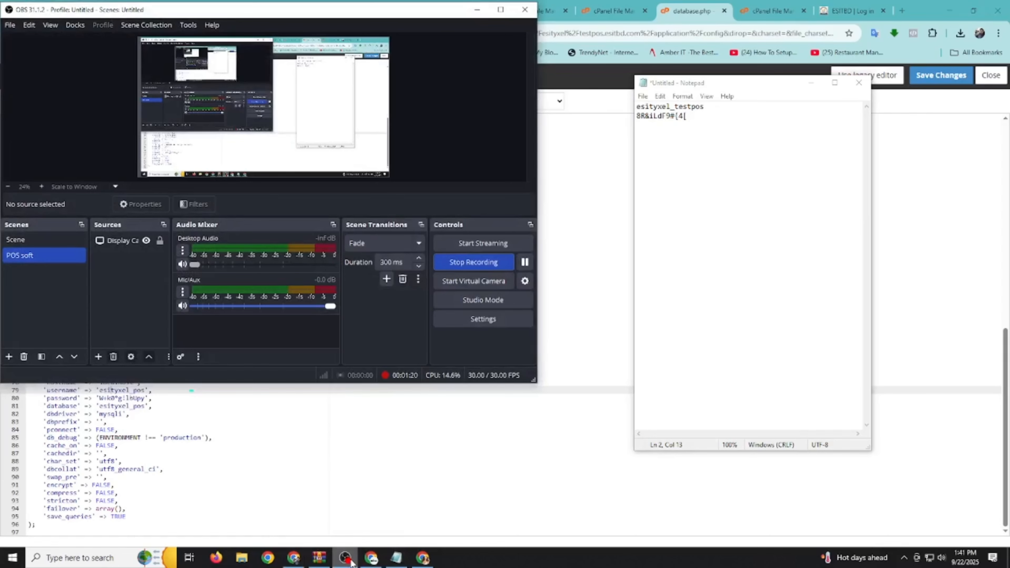
left_click(294, 558)
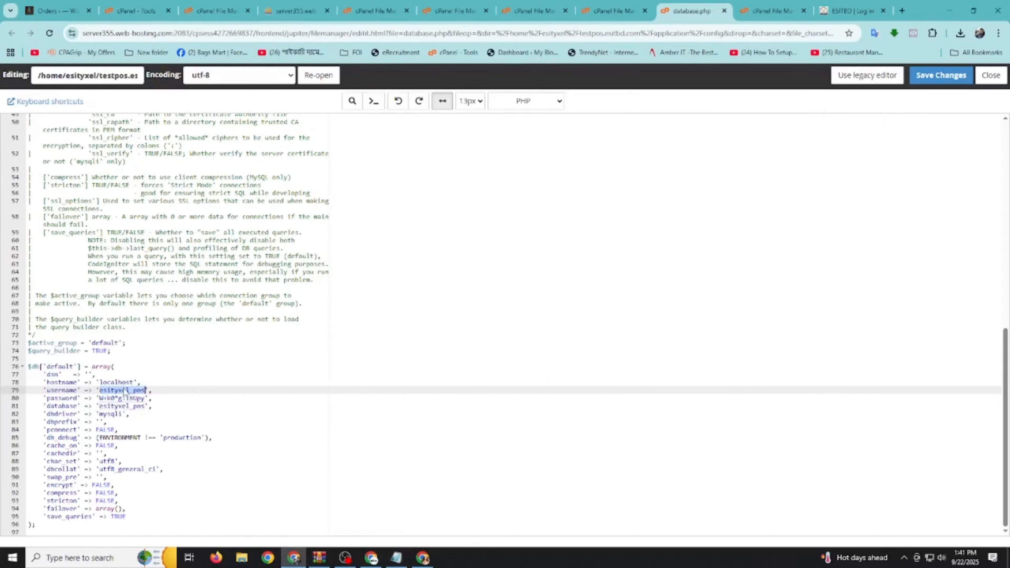
type("esityxel_testpos")
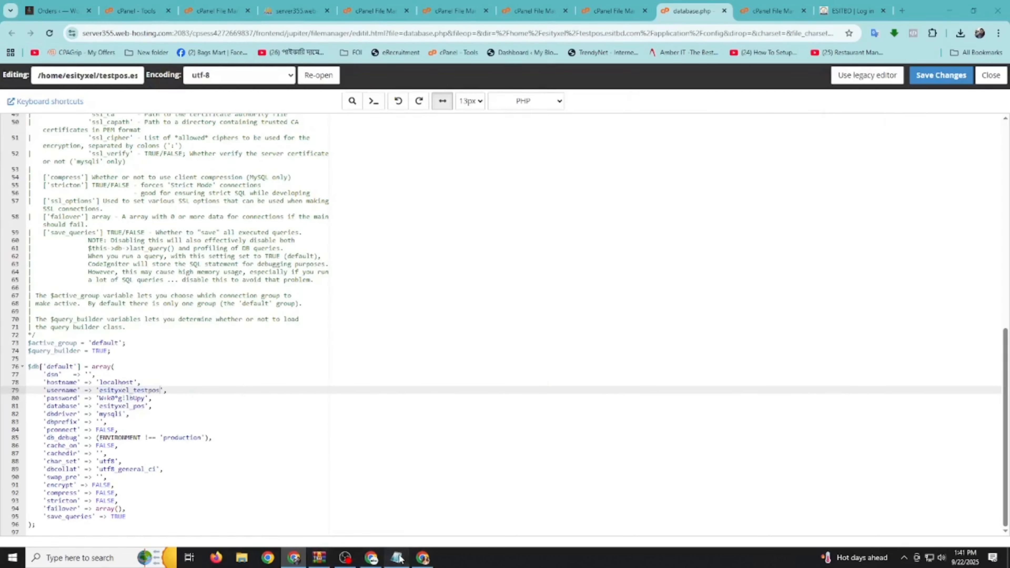
Replace the database name esityxel_pos with esityxel_testpos
left_click(397, 557)
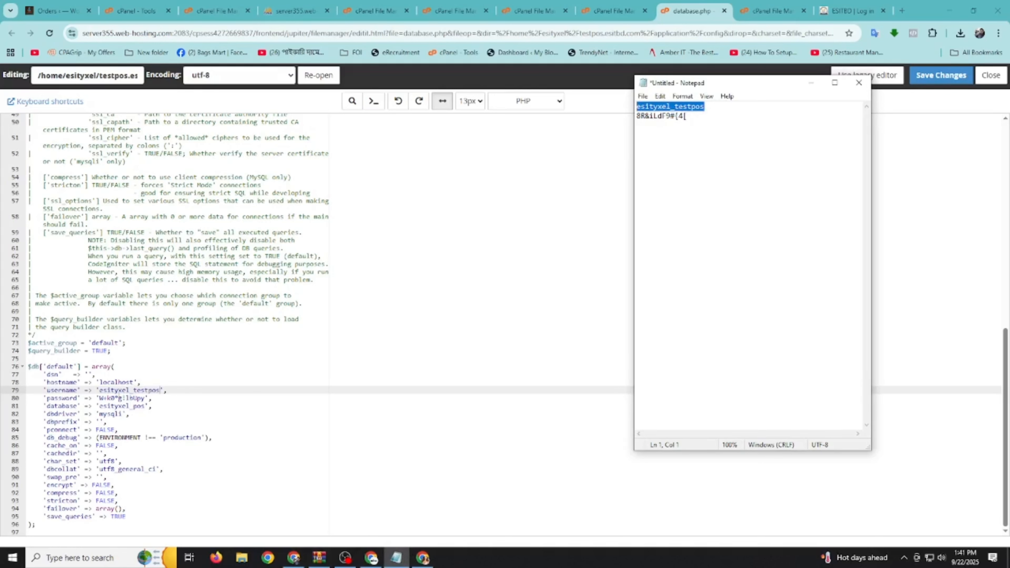
left_click(62, 405)
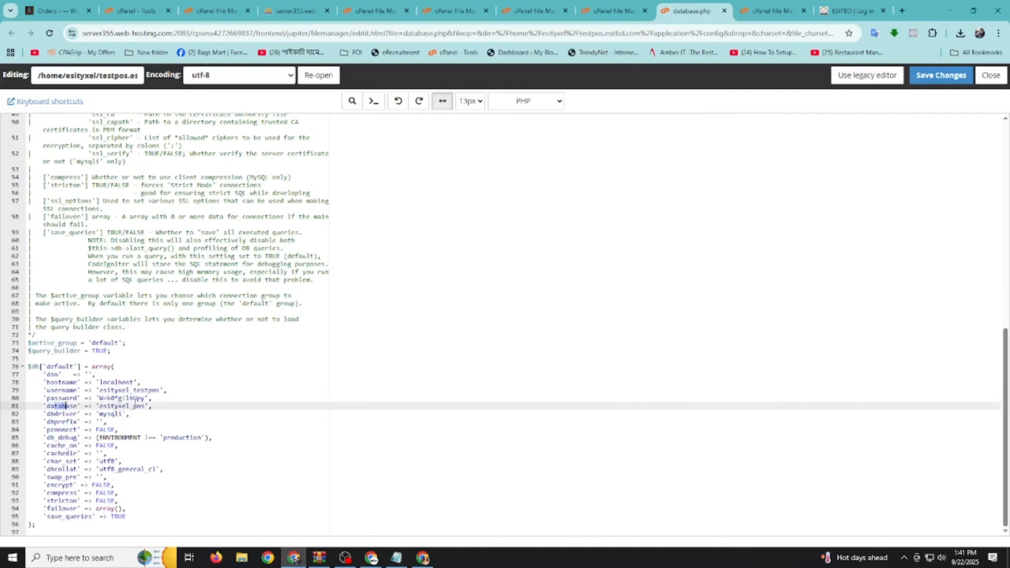
left_click_drag(145, 405, 100, 406)
type("esityxel_testpos")
Paste the new database password from the notes and save database.php
left_click(397, 558)
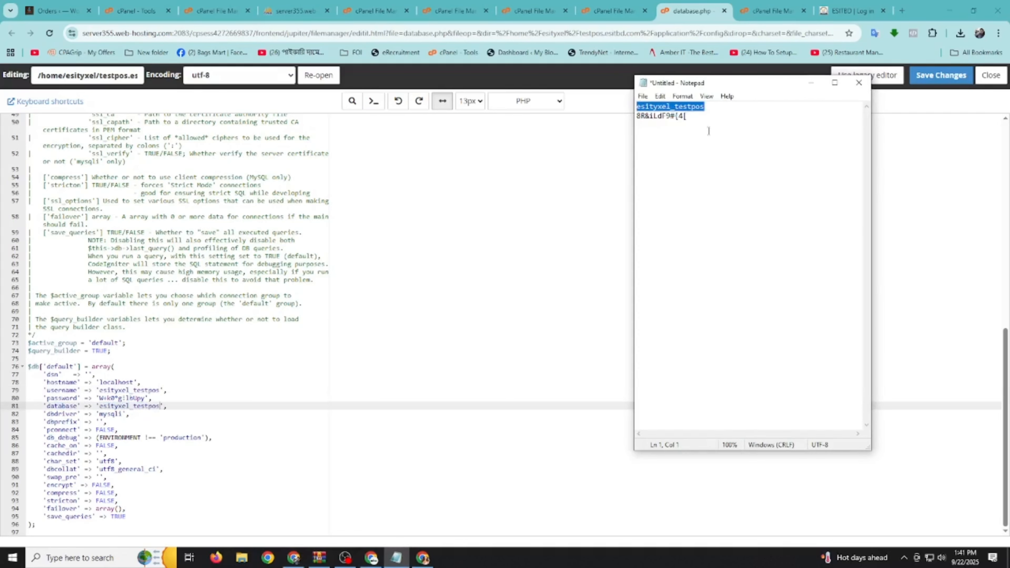
left_click_drag(697, 123, 620, 117)
key("ctrl+c")
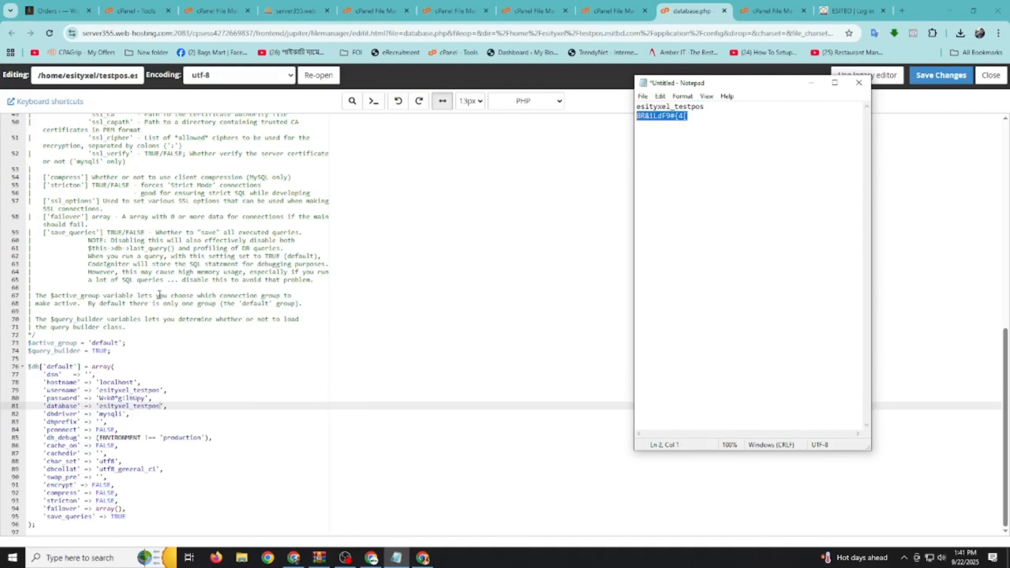
left_click(120, 398)
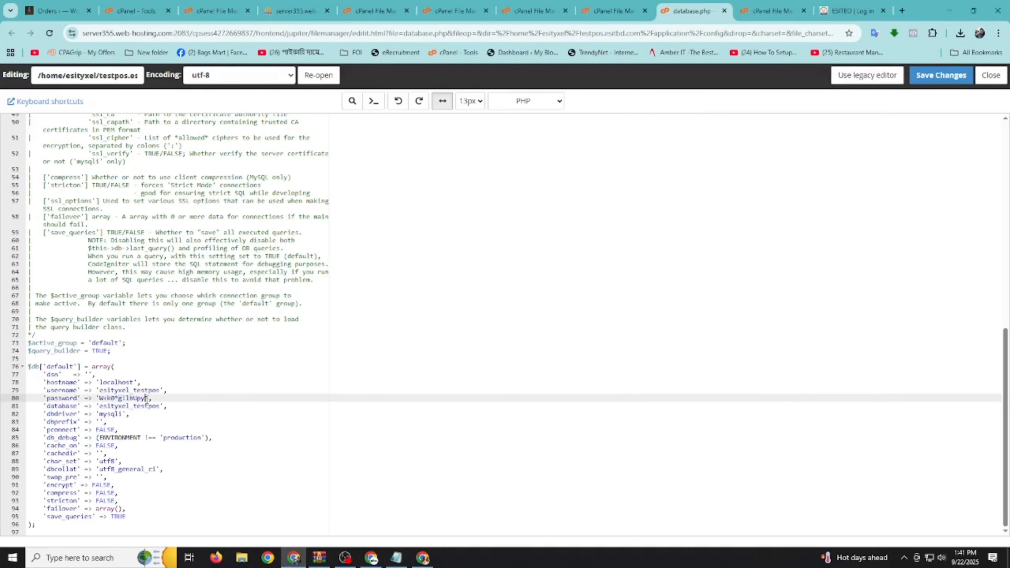
left_click_drag(146, 398, 99, 398)
key("ctrl+v")
left_click(932, 79)
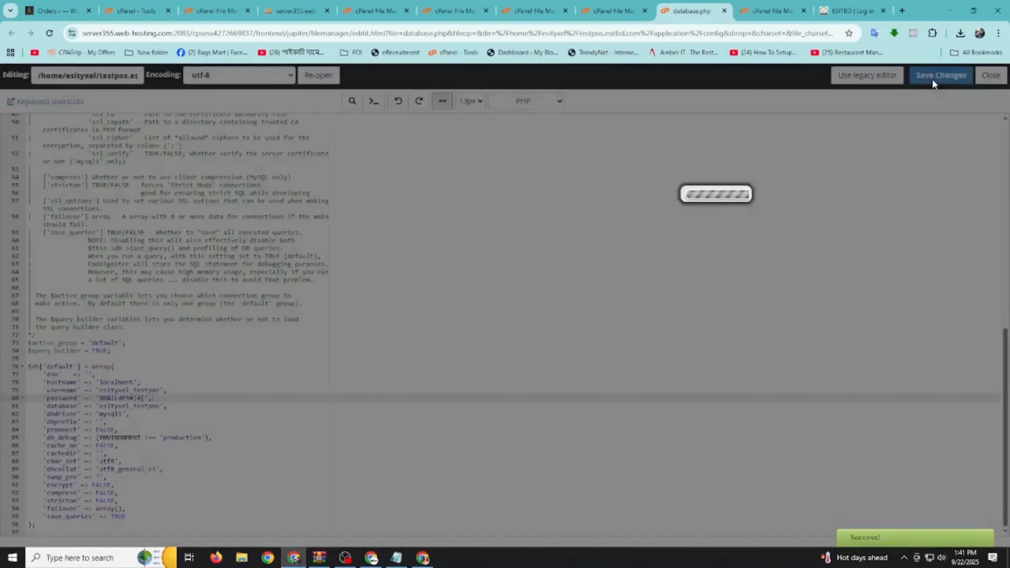
scroll(803, 116, "up", 3)
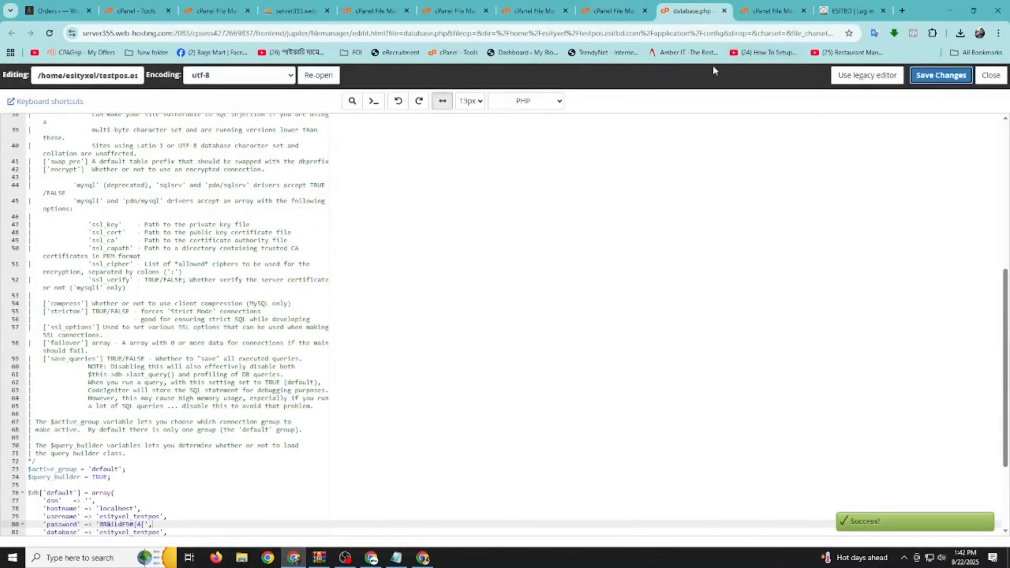
scroll(470, 185, "up", 10)
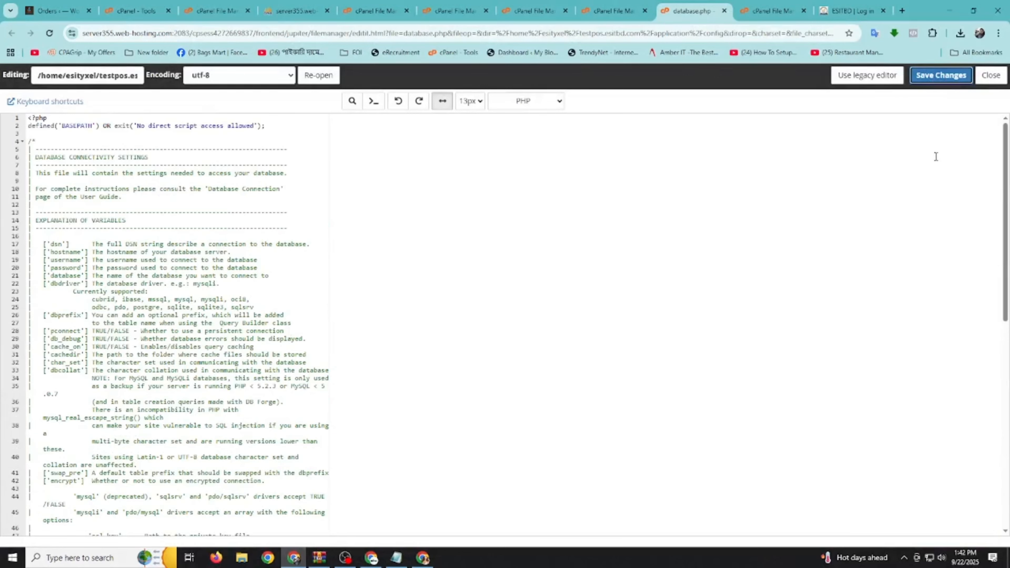
Load testpos.esitbd.com in a new Chrome Incognito window
left_click(999, 33)
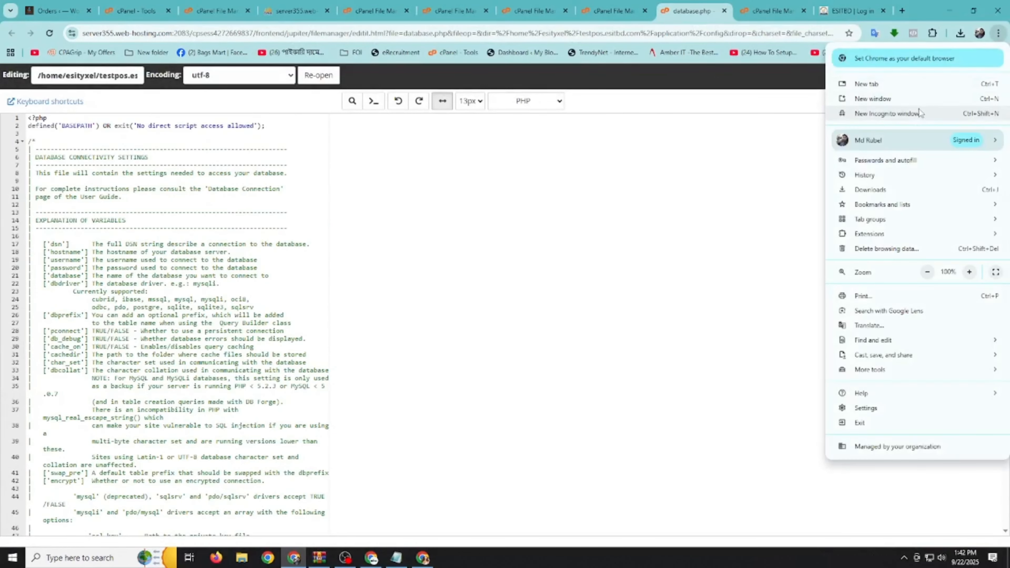
left_click(855, 113)
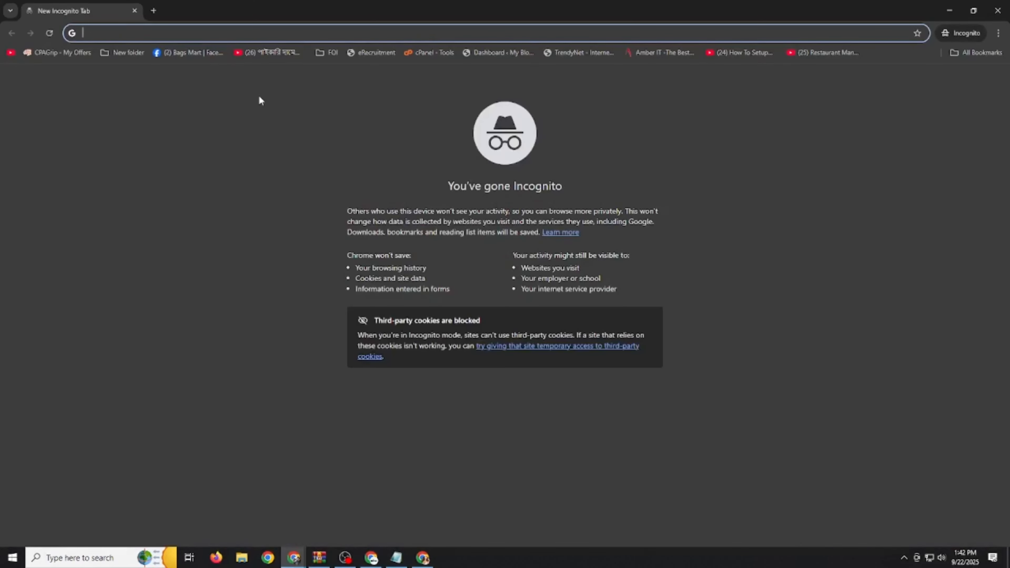
type("tes")
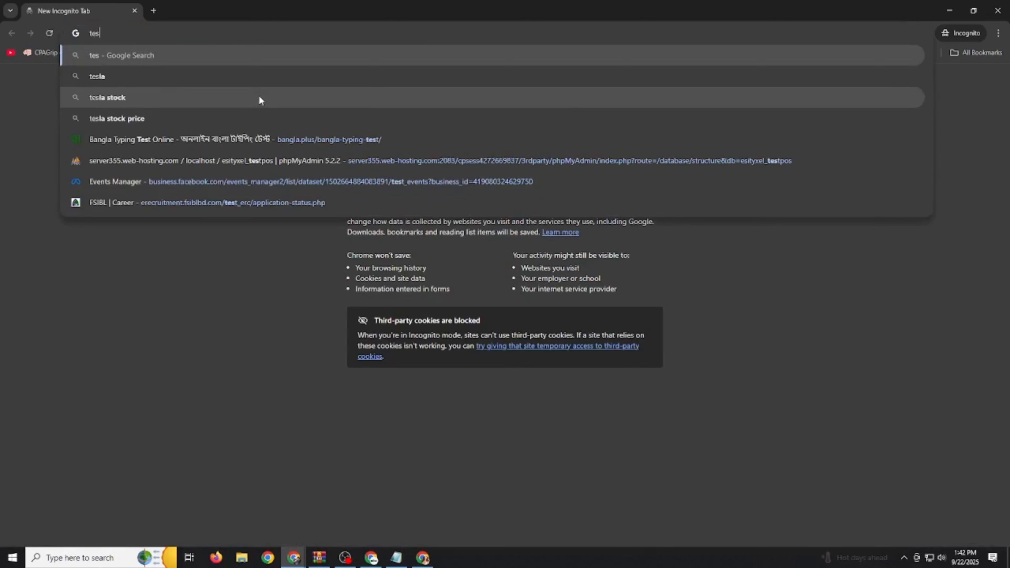
type("tpos")
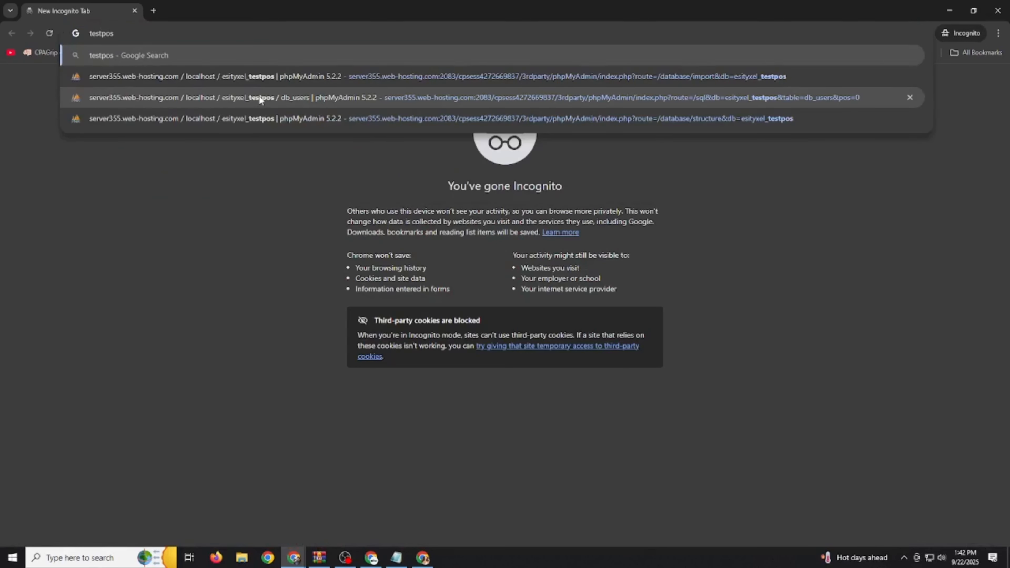
type(".es")
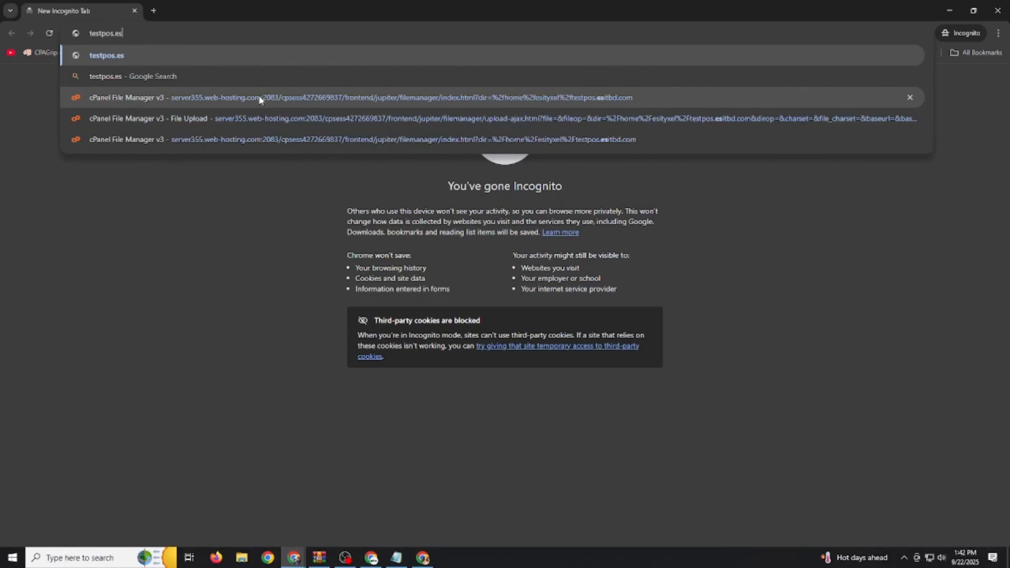
type("itbd")
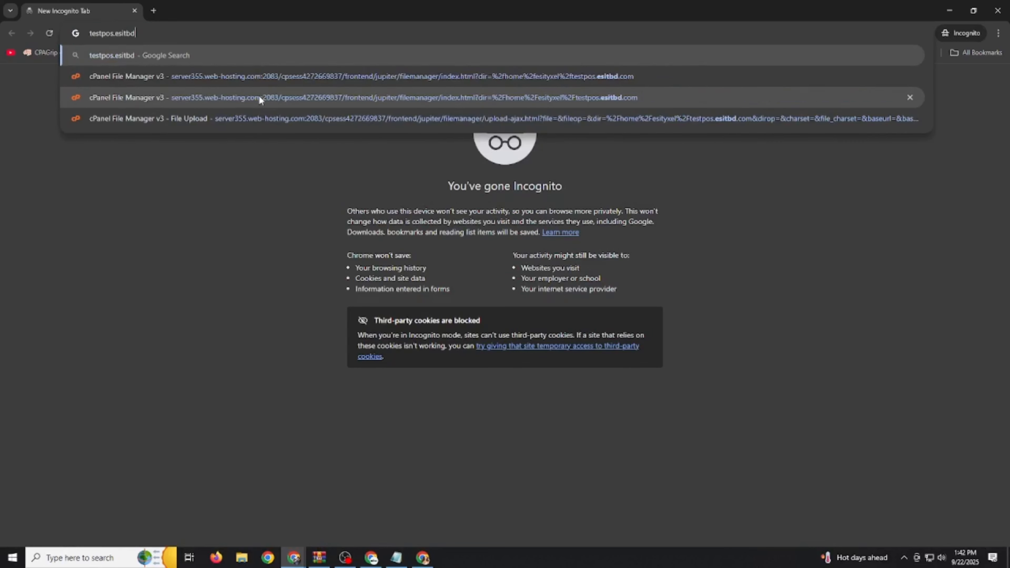
type(".com")
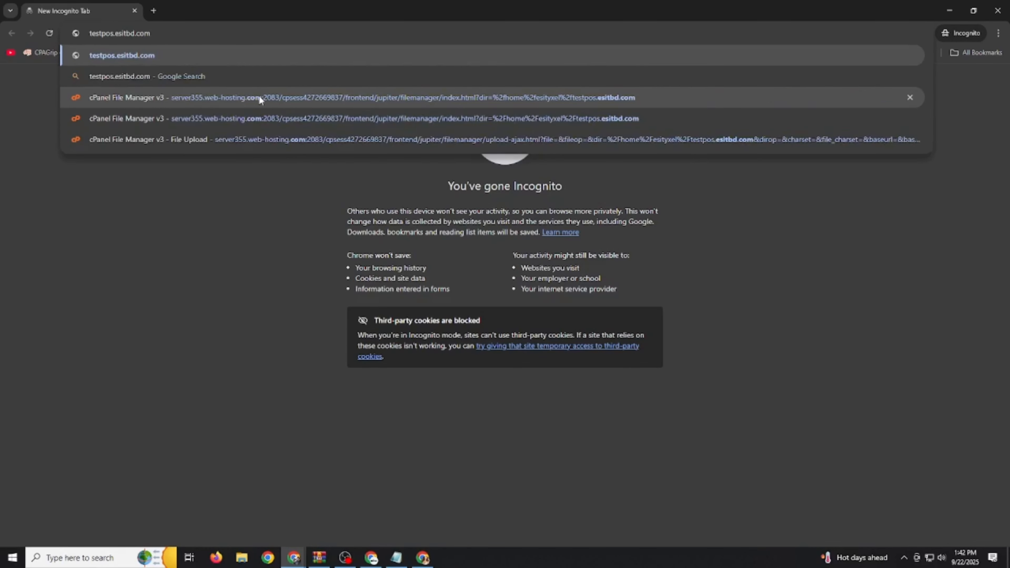
key("Return")
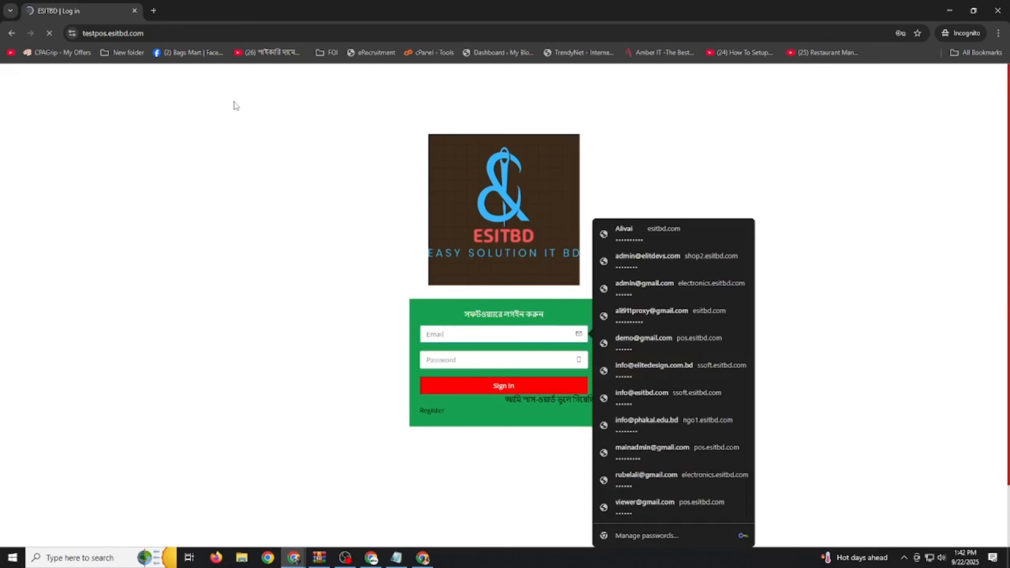
Sign in to ESITBD POS with the admin email and password
left_click(334, 227)
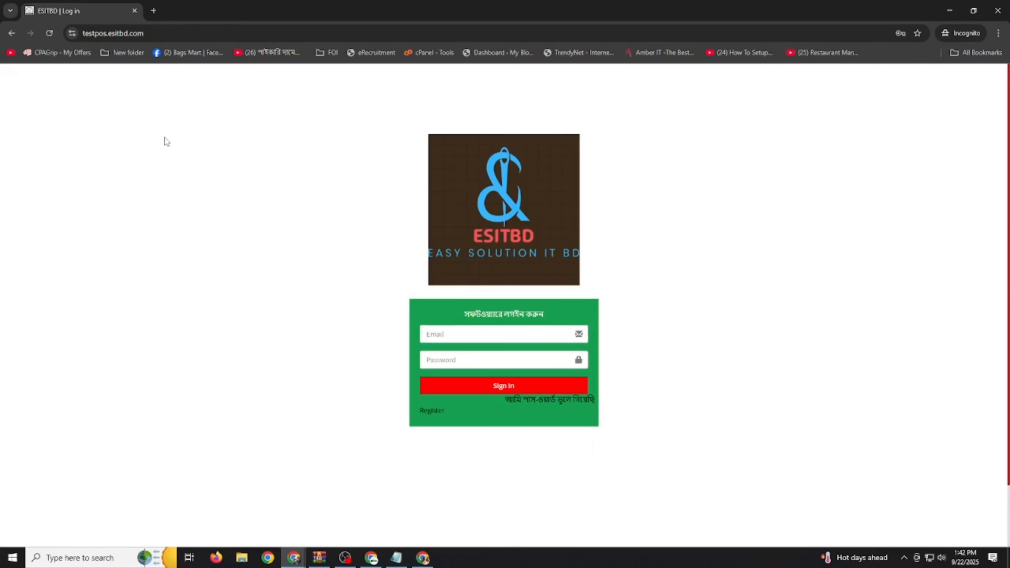
scroll(367, 192, "down", 1)
scroll(366, 191, "down", 1)
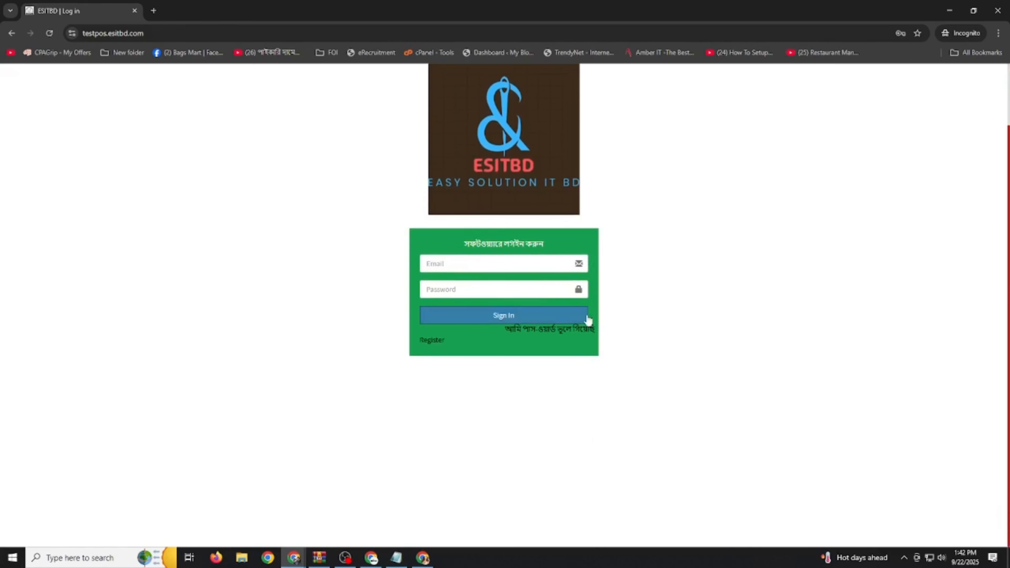
left_click(460, 265)
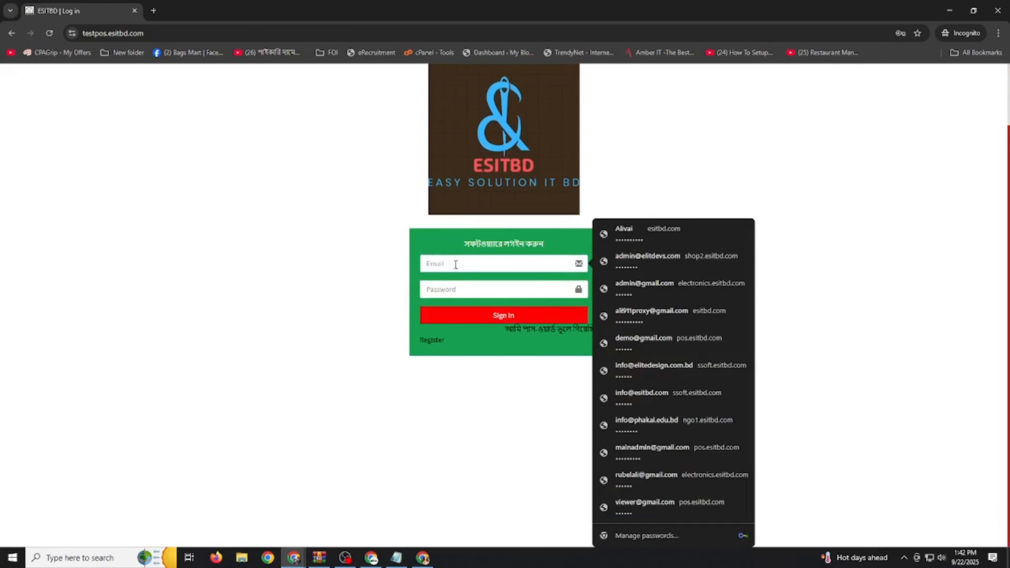
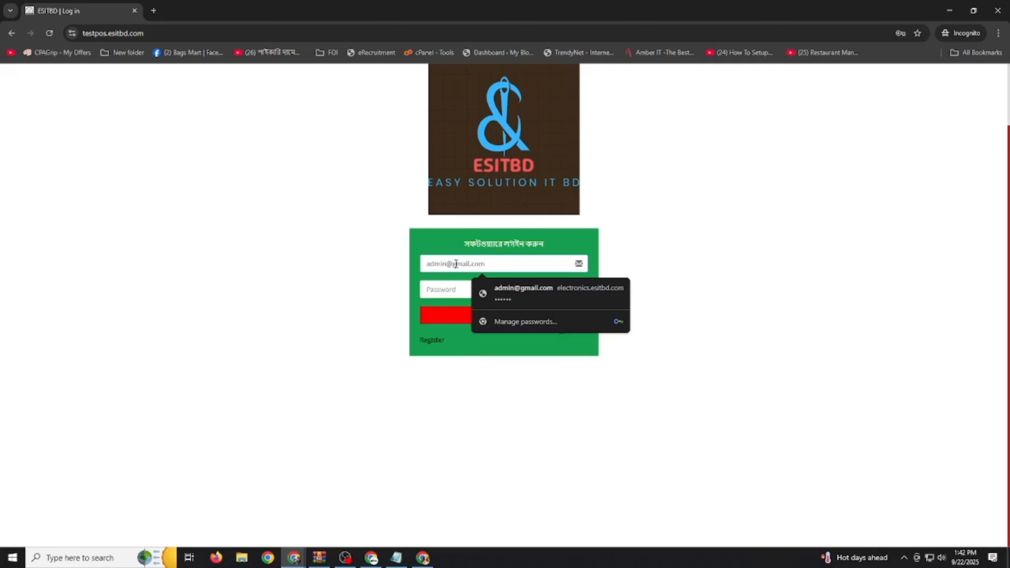
left_click(426, 293)
type("1")
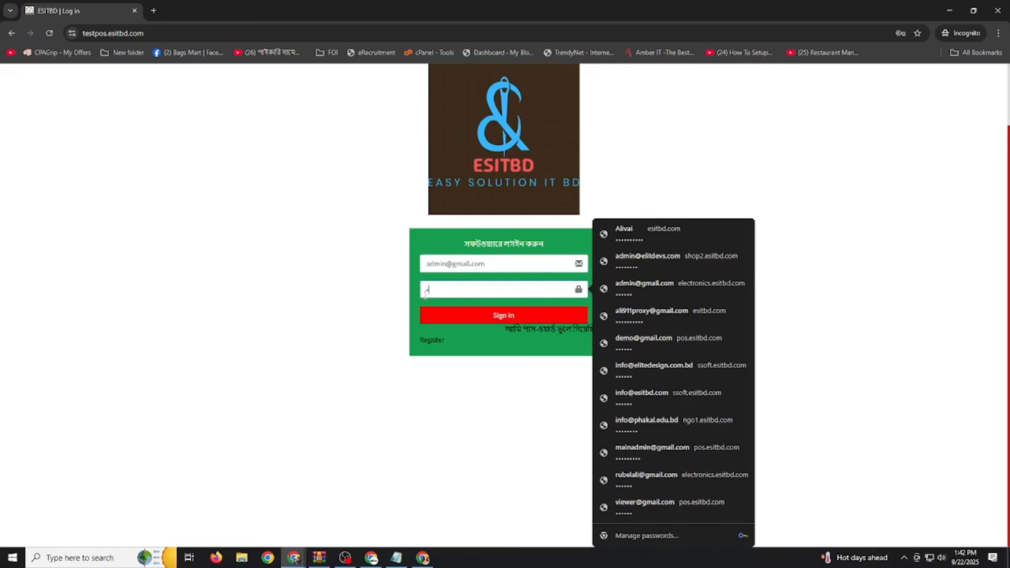
type("23456")
left_click(457, 315)
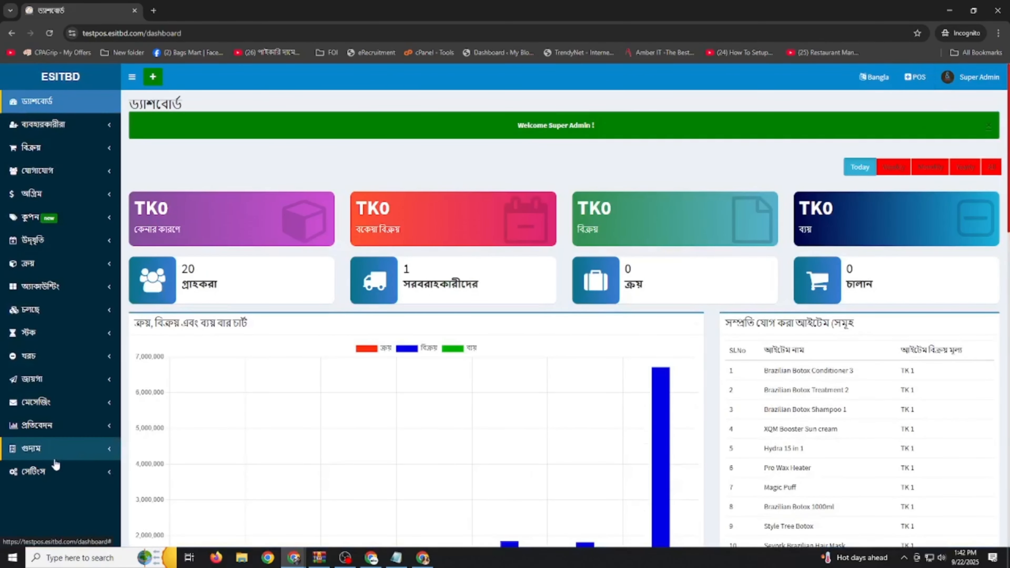
Switch the POS interface language from Bangla to English
left_click(75, 474)
scroll(75, 476, "down", 6)
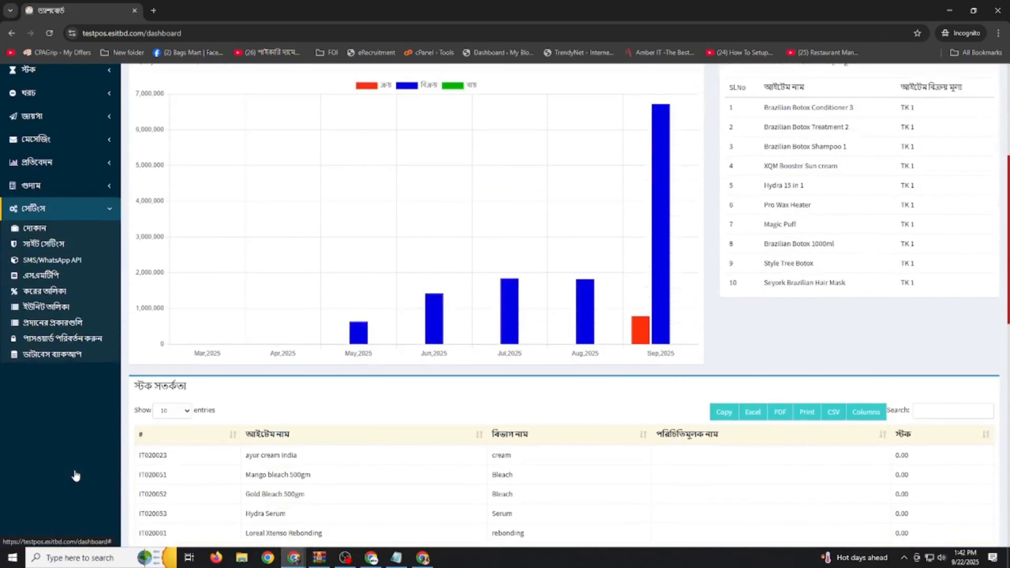
left_click(75, 210)
scroll(75, 209, "up", 6)
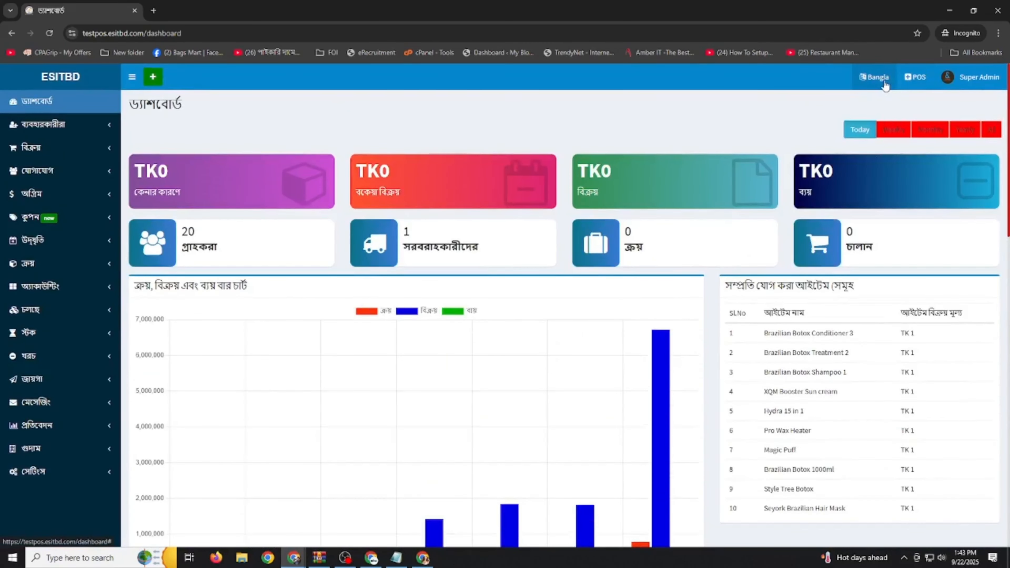
left_click(875, 85)
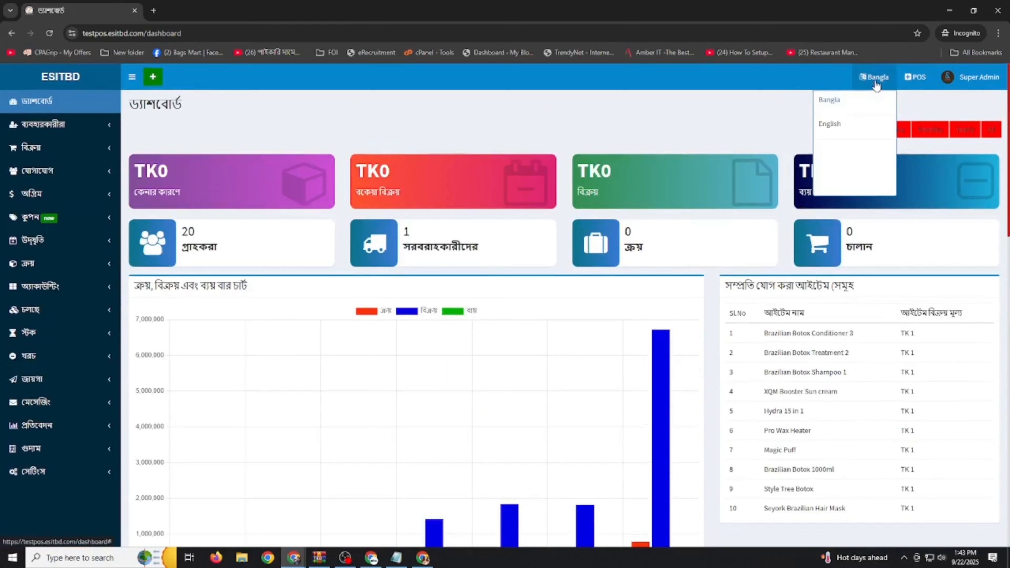
left_click(833, 129)
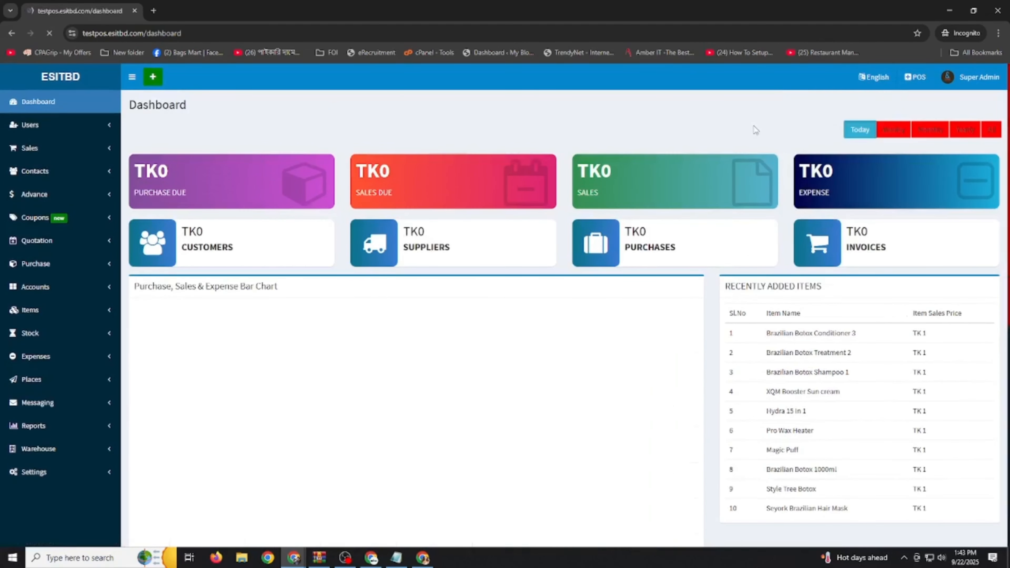
Review the Store settings fields, including store name ESITBD, mobile, email and phone
left_click(59, 472)
scroll(58, 477, "down", 3)
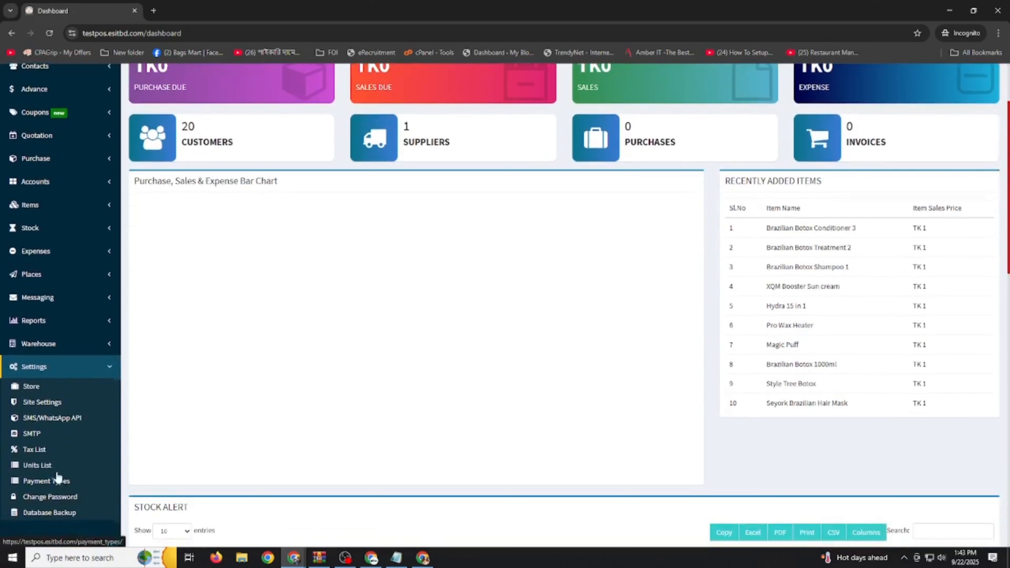
left_click(29, 389)
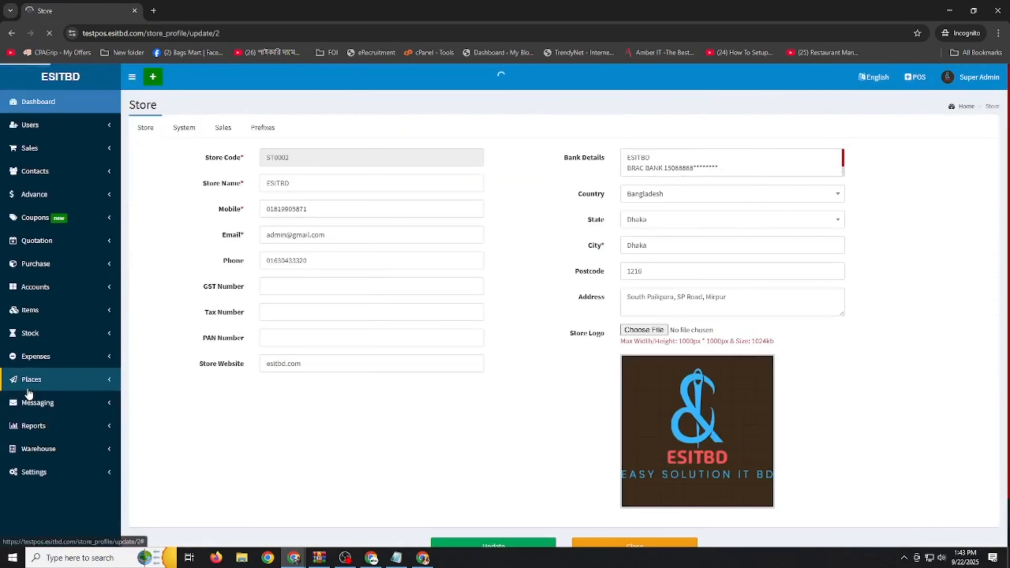
left_click(312, 157)
left_click_drag(314, 188, 203, 191)
left_click_drag(324, 207, 289, 206)
double_click(290, 207)
key("Tab")
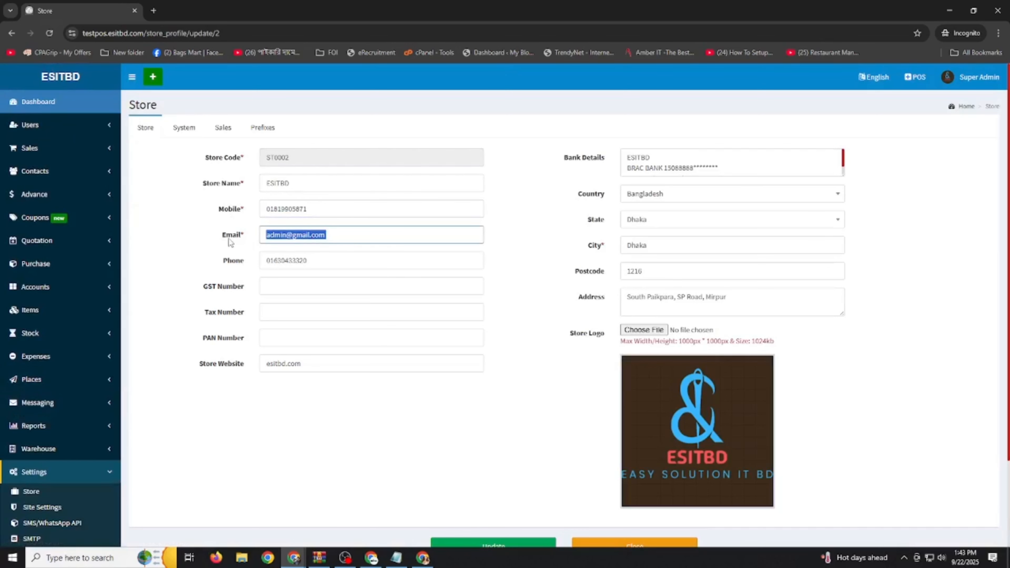
key("Tab")
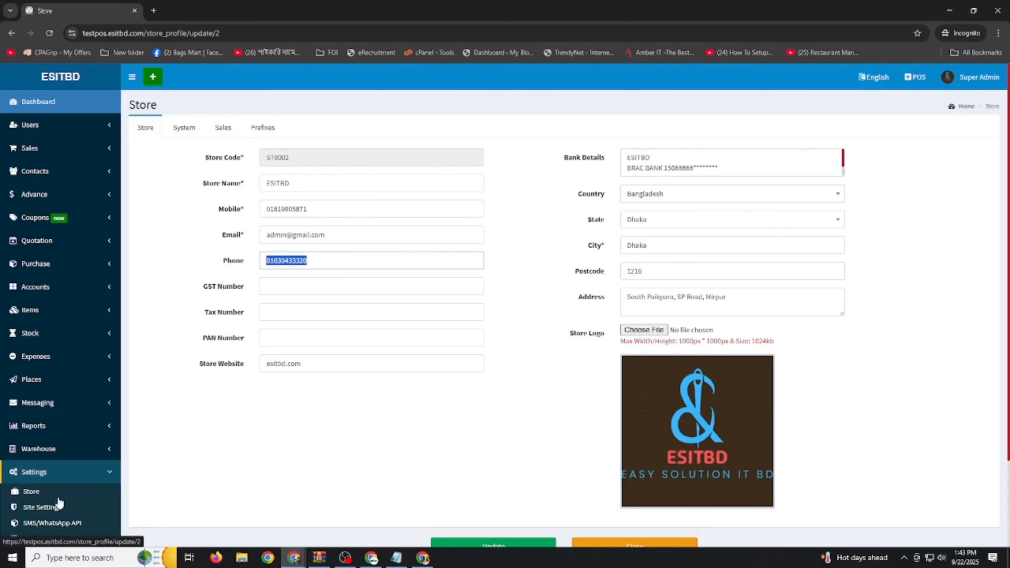
scroll(578, 449, "down", 3)
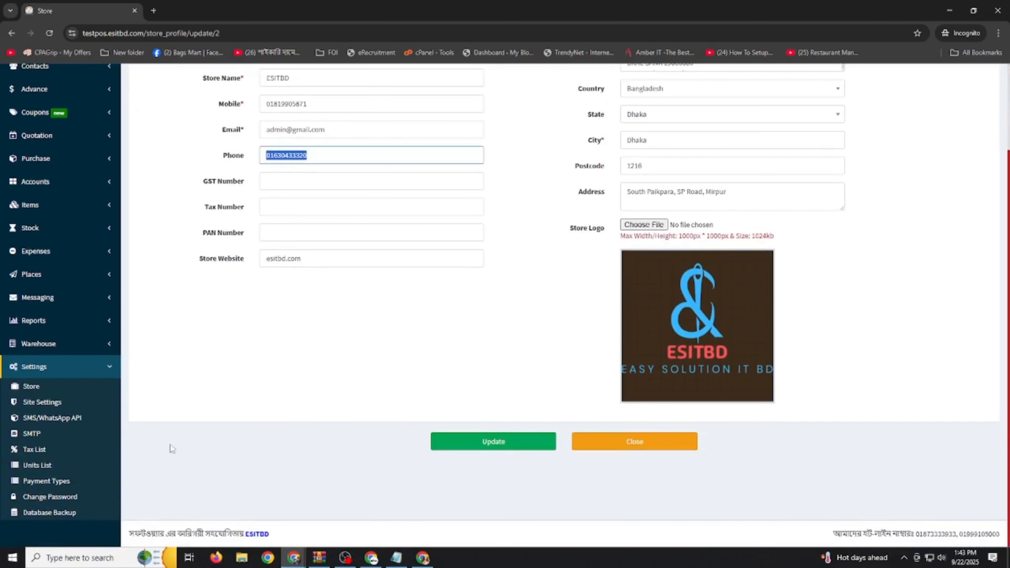
left_click(45, 404)
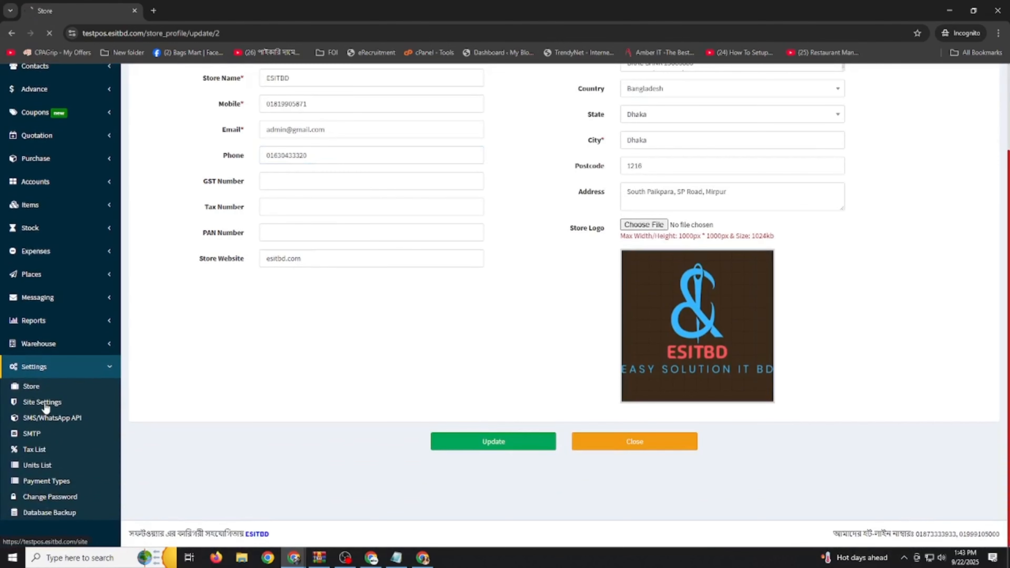